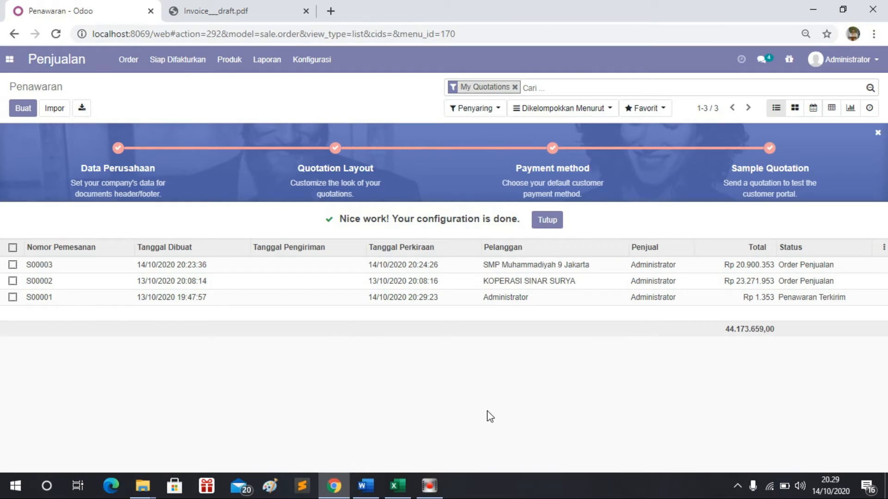
# - Start a new quotation in the Penjualan app for the customer KOPERASI SINAR SURYA
pyautogui.click(9, 60)
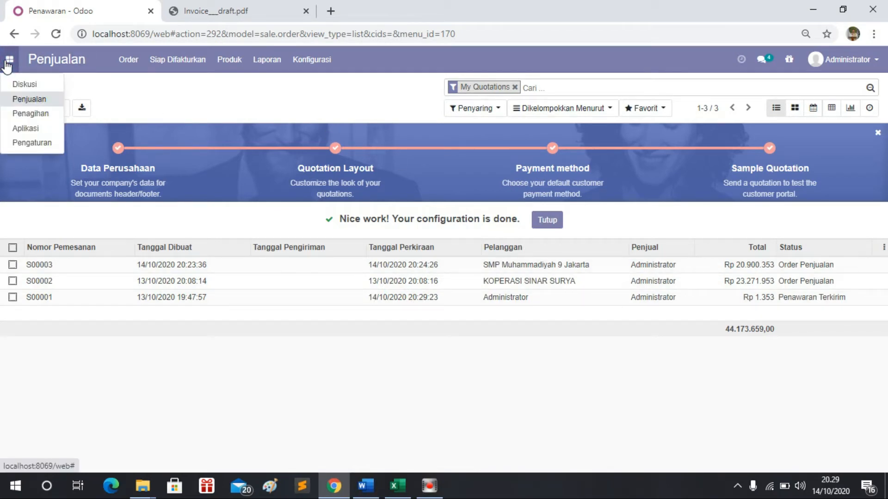
pyautogui.click(29, 99)
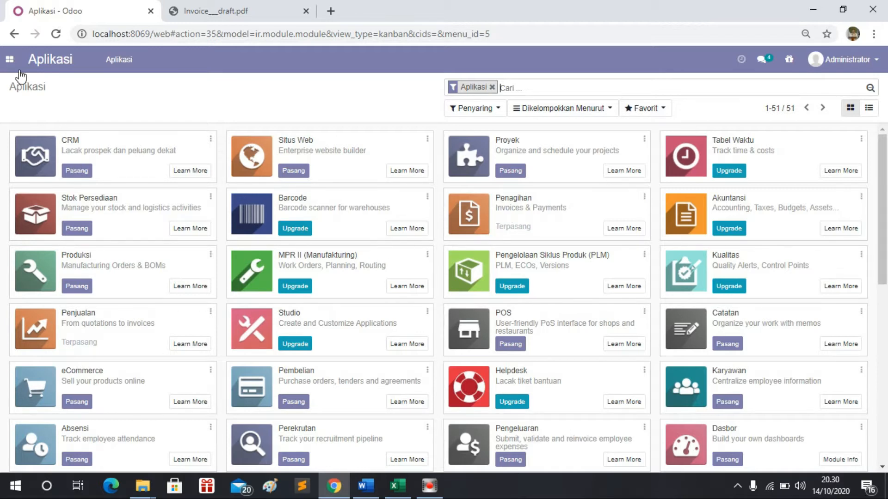
pyautogui.click(9, 59)
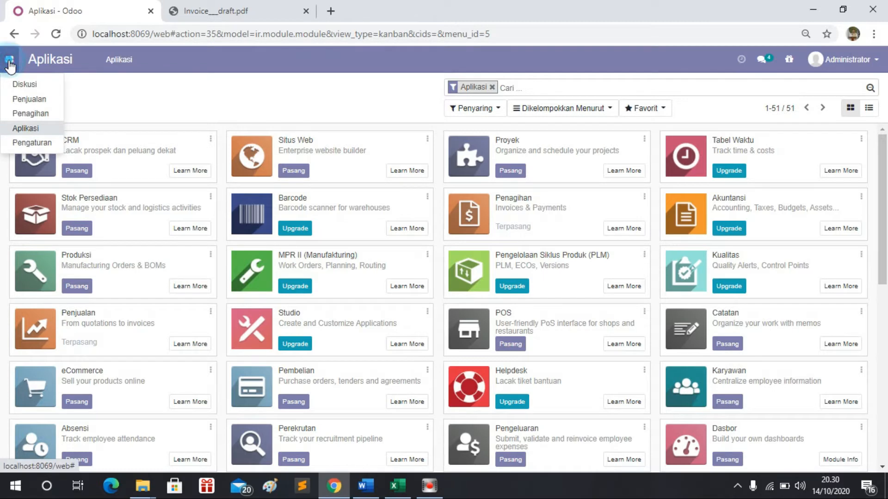
pyautogui.click(29, 99)
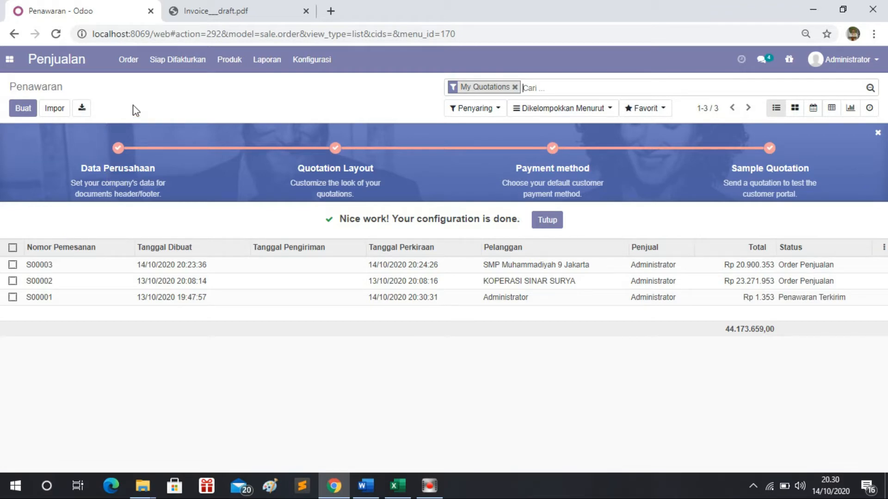
pyautogui.click(14, 112)
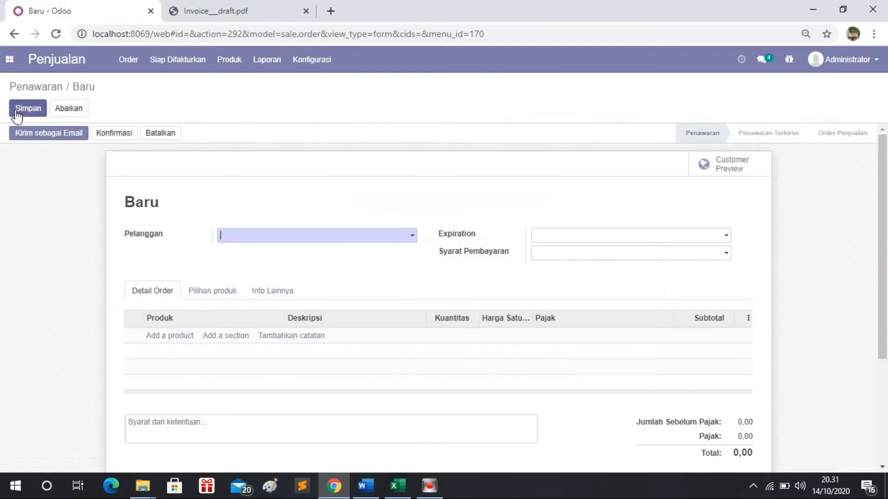
pyautogui.click(378, 237)
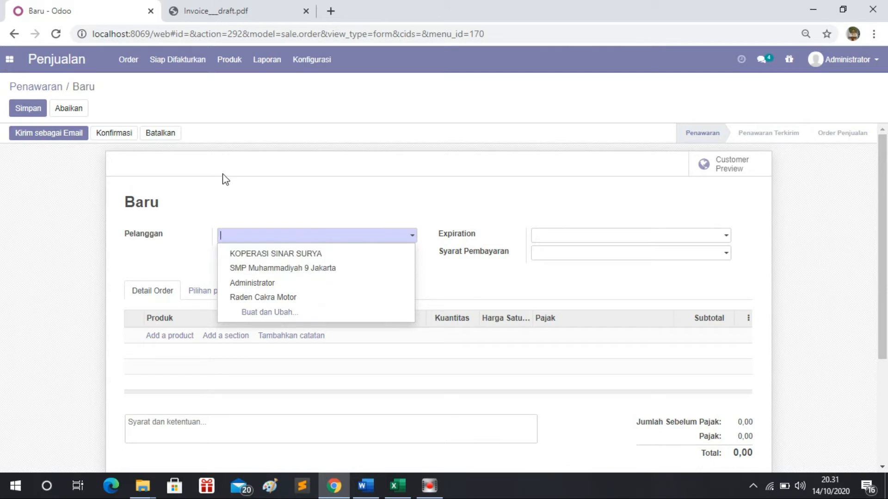
pyautogui.click(263, 253)
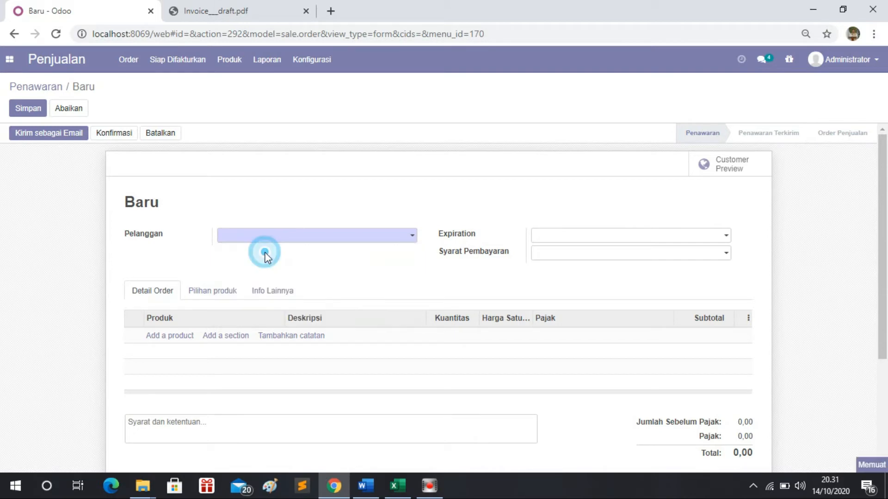
# - Set the quotation's expiration date to 14/10/2020 and its payment terms to 15 Hari
pyautogui.click(566, 241)
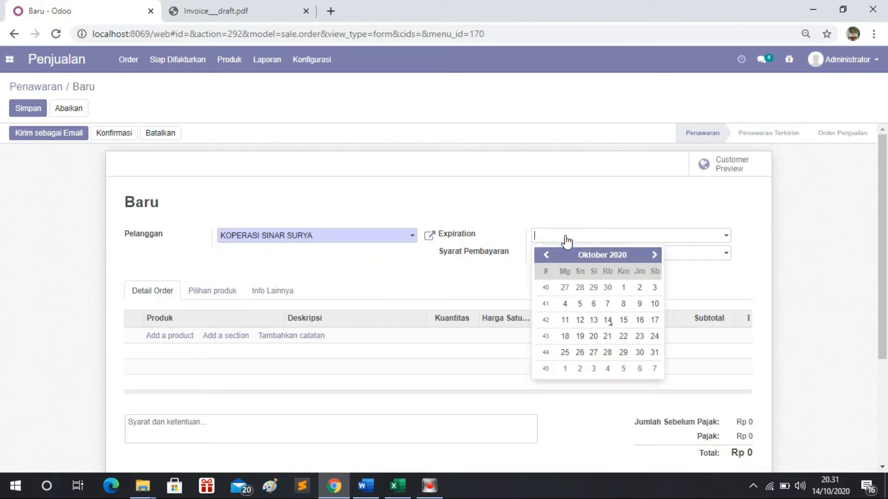
pyautogui.click(608, 320)
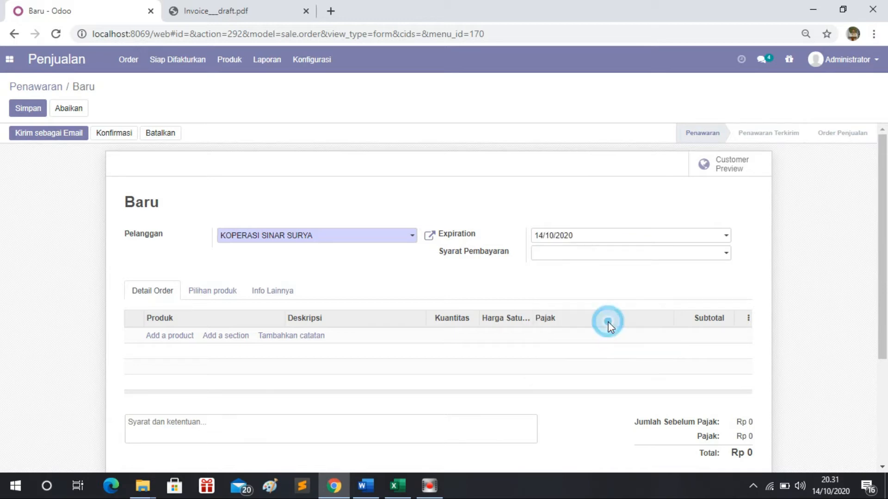
pyautogui.click(566, 254)
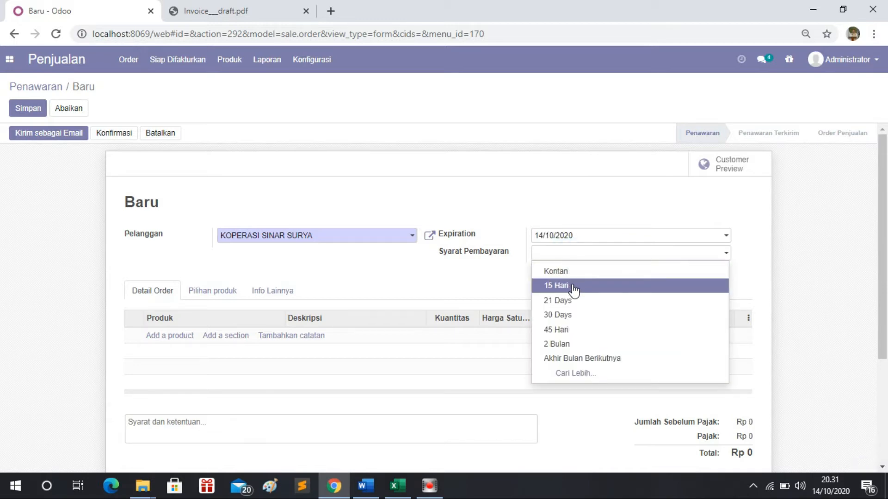
pyautogui.click(573, 286)
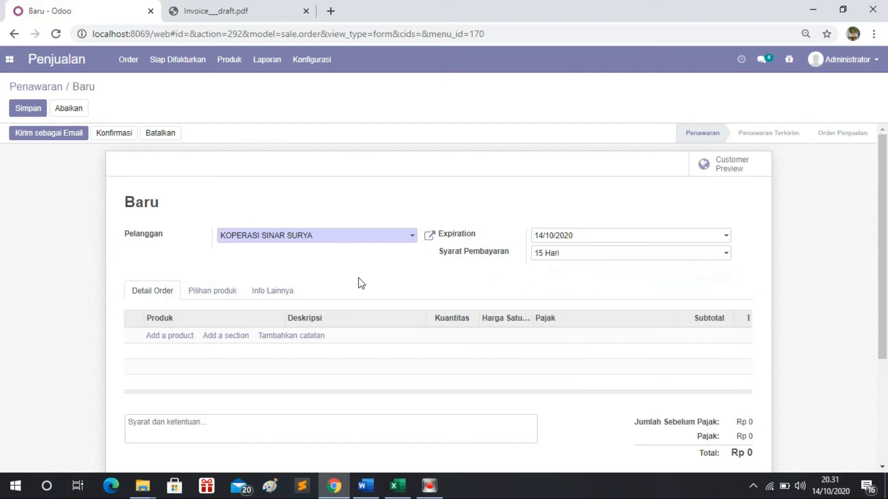
# - Add the product [motor 200 cc] CBR 200 to the quotation's order lines
pyautogui.click(166, 340)
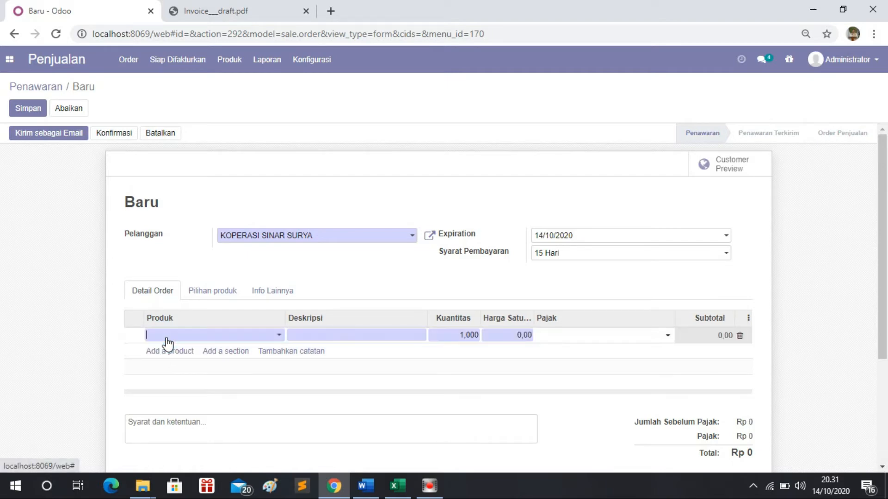
pyautogui.click(279, 337)
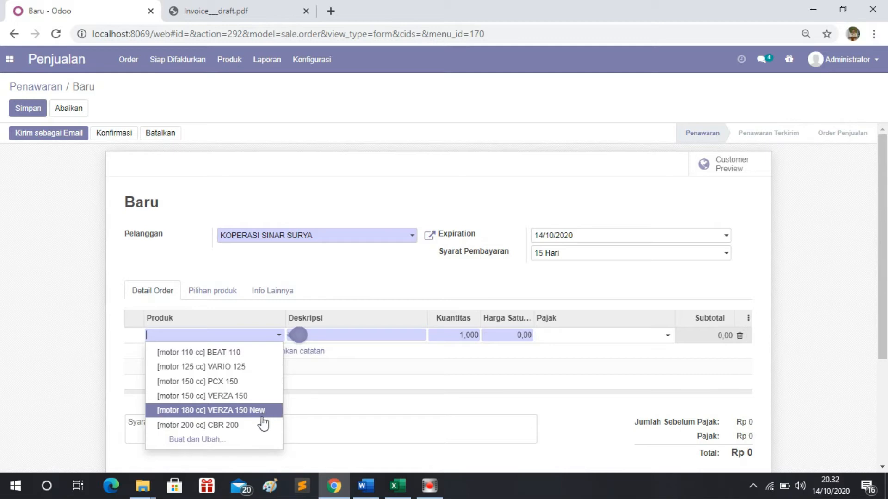
pyautogui.click(216, 424)
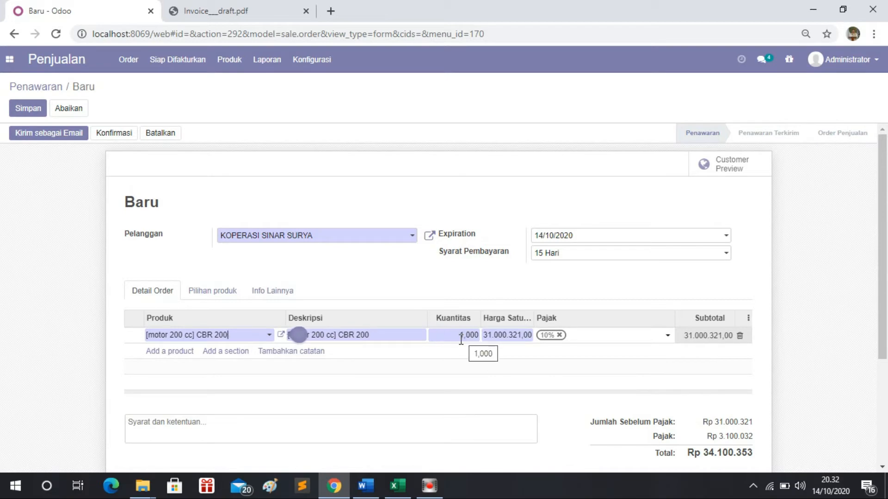
# - Send the quotation to the customer by email with its PDF attached
pyautogui.scroll(-3, 664, 362)
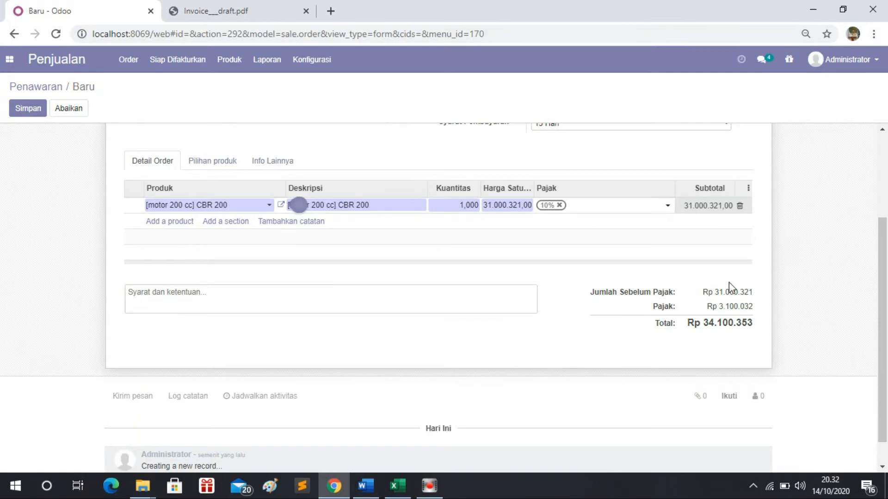
pyautogui.scroll(3, 709, 334)
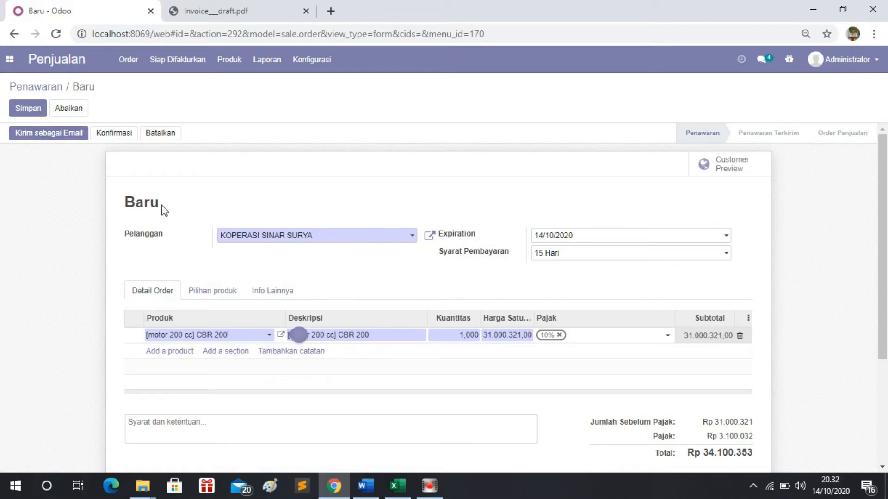
pyautogui.click(54, 133)
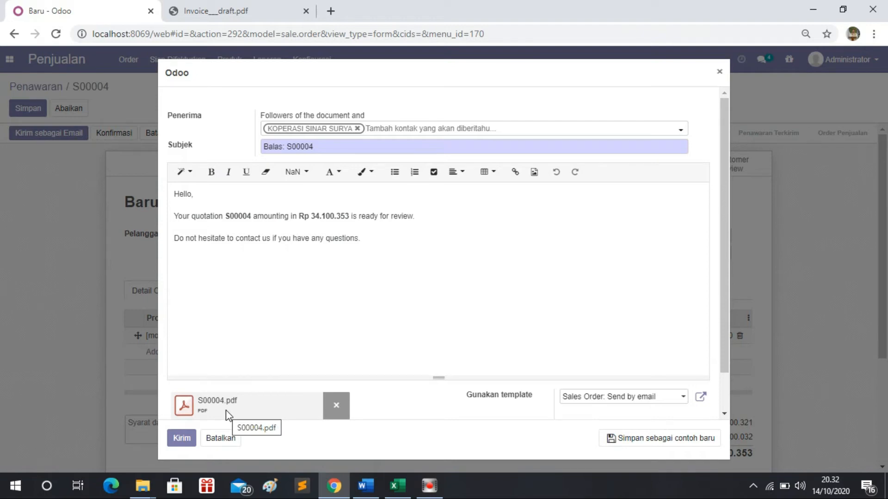
pyautogui.click(189, 442)
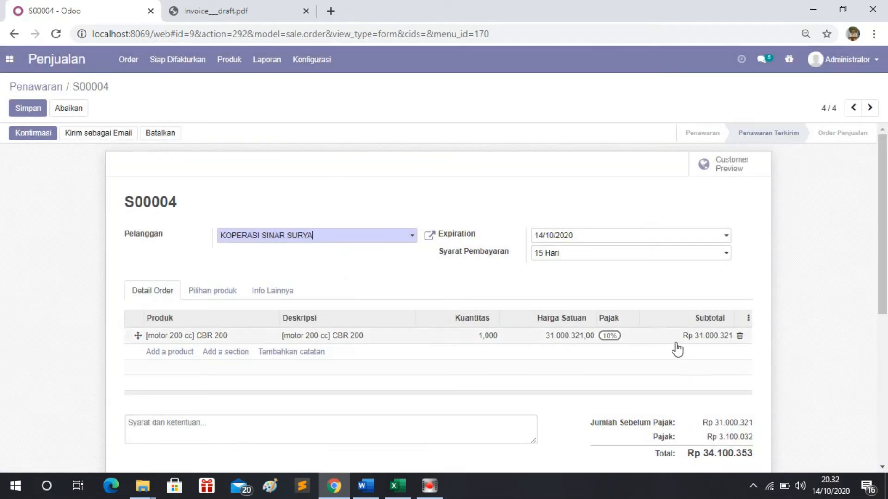
# - Confirm the sent quotation as a sales order
pyautogui.scroll(-2, 650, 370)
pyautogui.scroll(2, 424, 218)
pyautogui.click(27, 133)
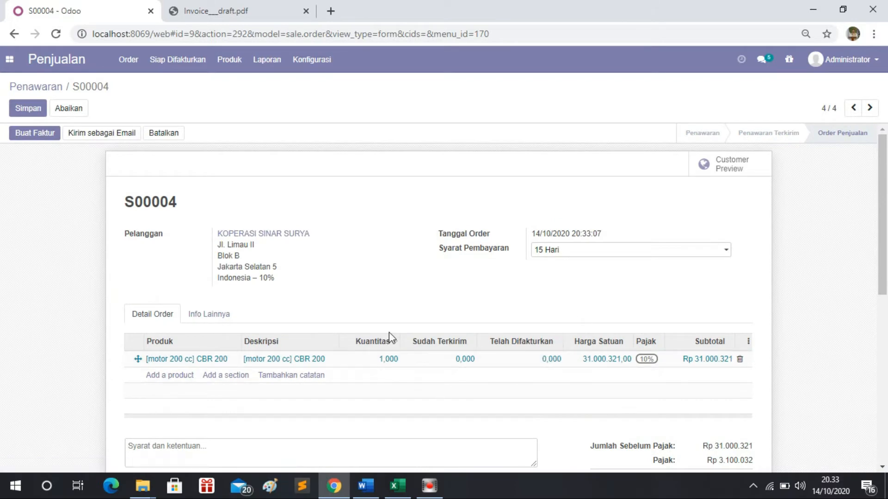
# - Create a regular invoice from the sales order and open it for viewing
pyautogui.scroll(-2, 399, 338)
pyautogui.scroll(-2, 418, 330)
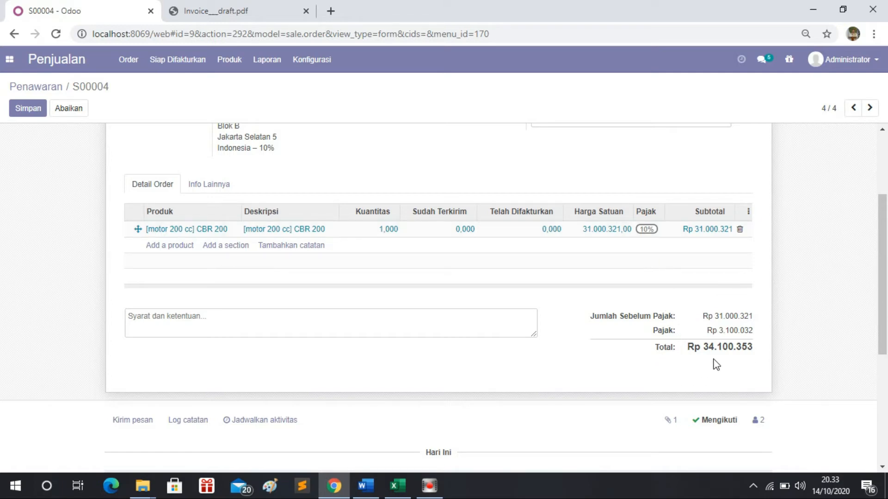
pyautogui.scroll(3, 456, 286)
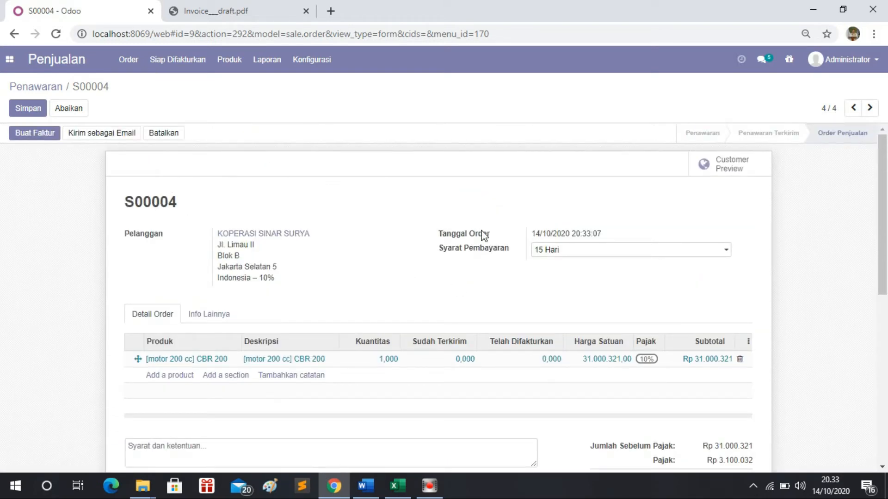
pyautogui.click(35, 132)
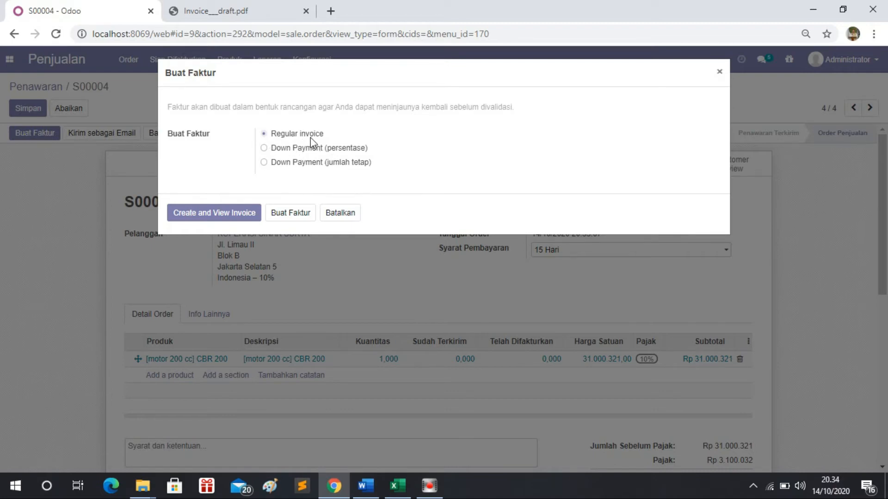
pyautogui.click(227, 215)
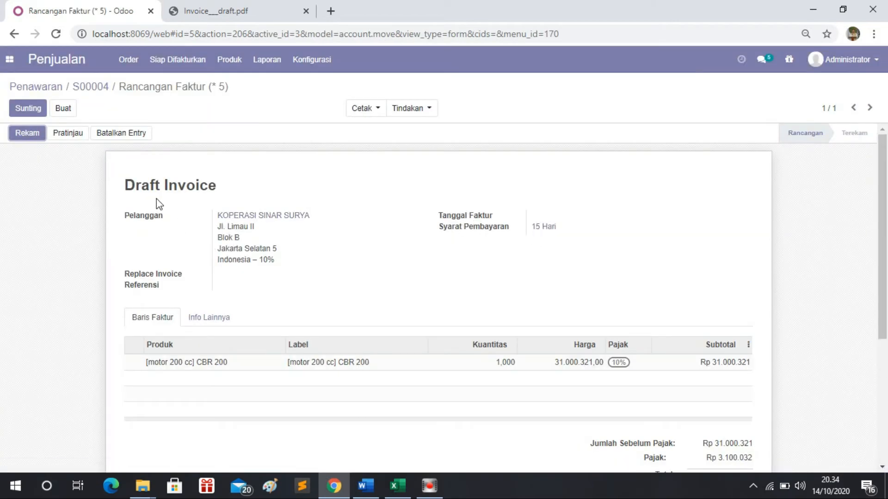
# - Check the draft invoice's total and post the invoice
pyautogui.scroll(-4, 501, 264)
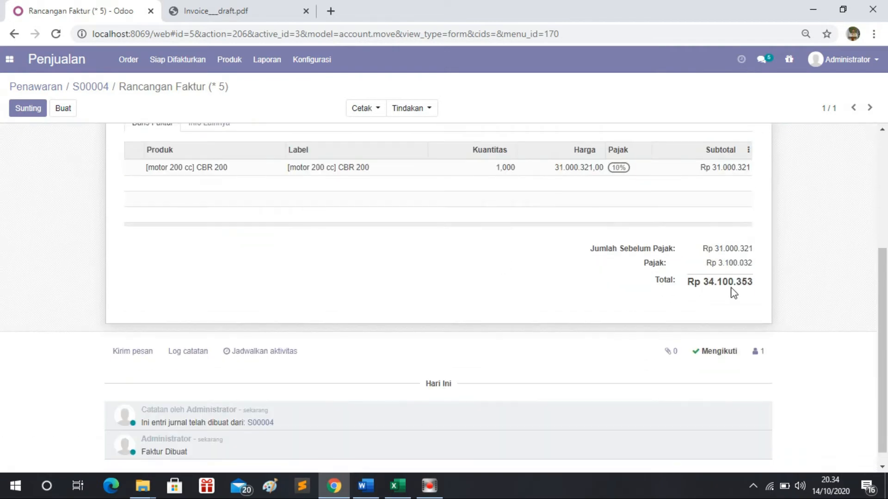
pyautogui.scroll(4, 644, 293)
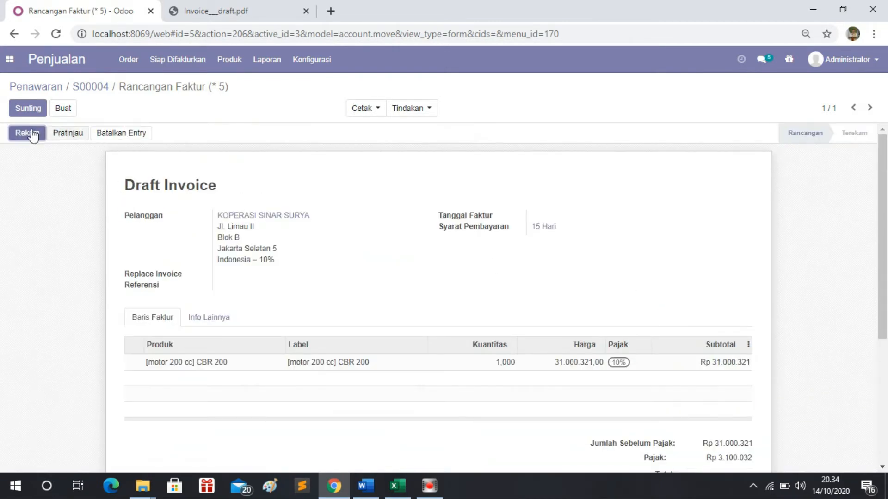
pyautogui.click(28, 133)
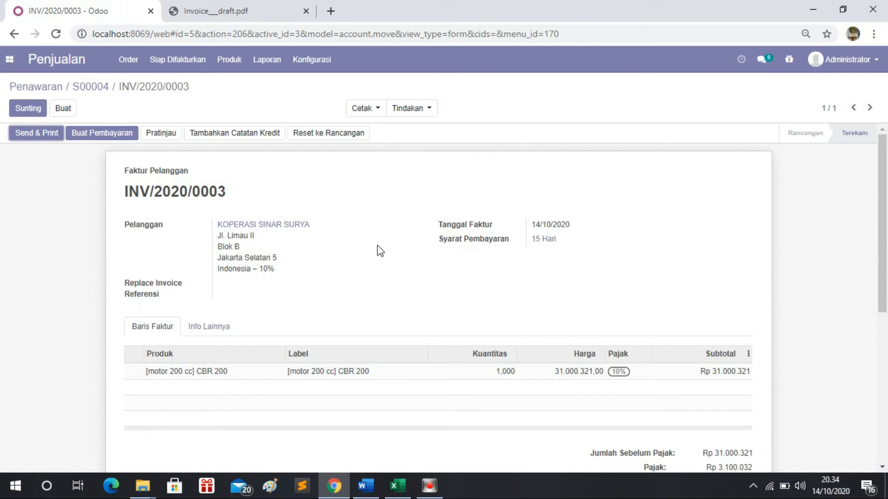
# - Register and validate the invoice's full payment of Rp34.100.353 in the BRI Syariah (IDR) journal, dated 14/10/2020
pyautogui.click(100, 135)
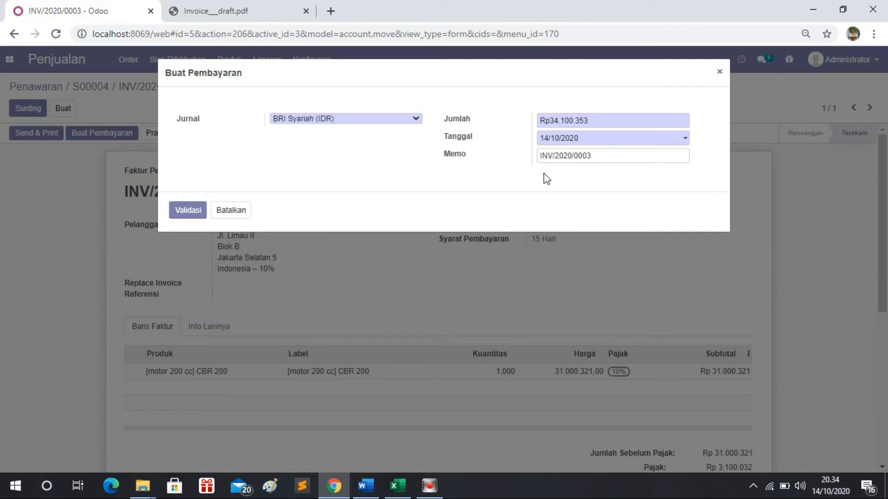
pyautogui.click(195, 212)
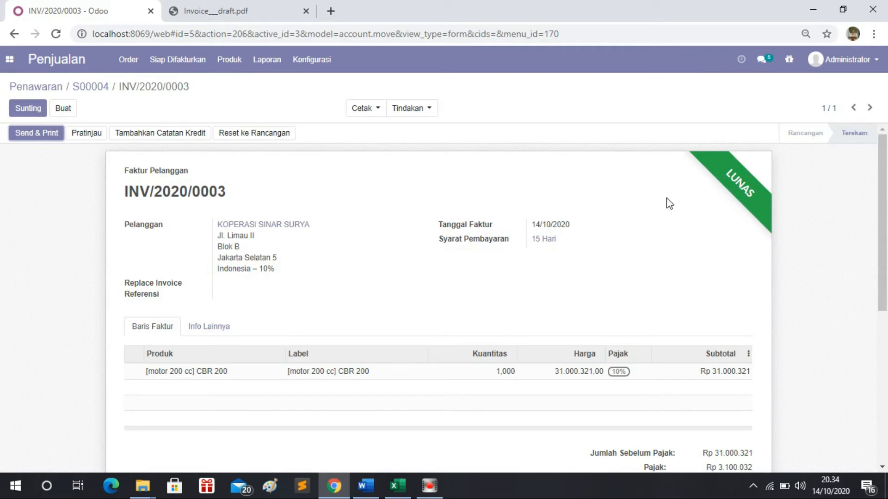
pyautogui.scroll(-3, 434, 394)
pyautogui.scroll(3, 520, 382)
pyautogui.click(415, 109)
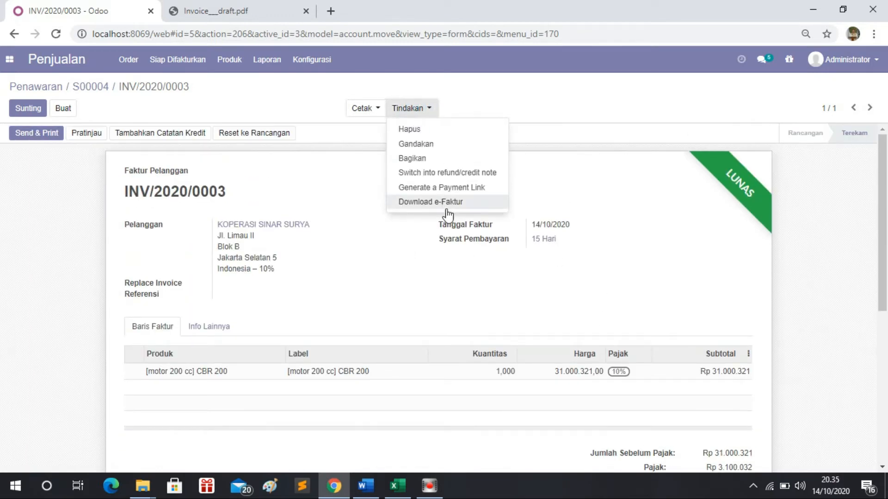
pyautogui.click(370, 108)
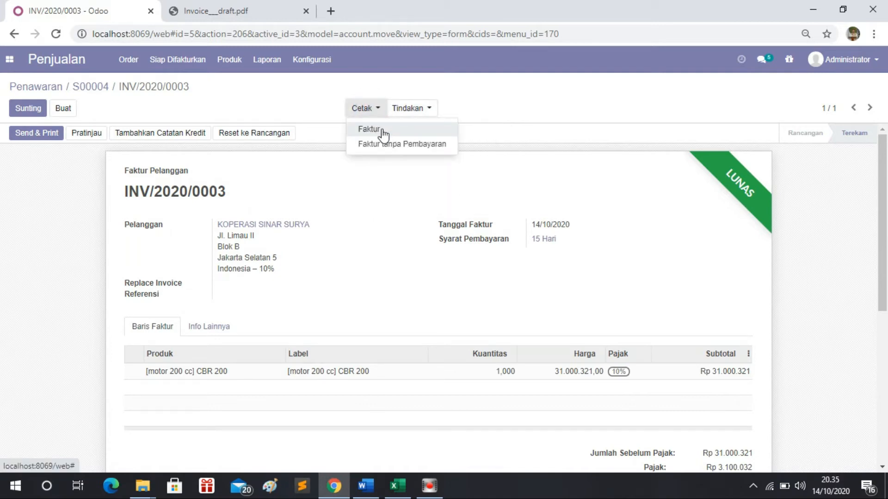
pyautogui.click(408, 109)
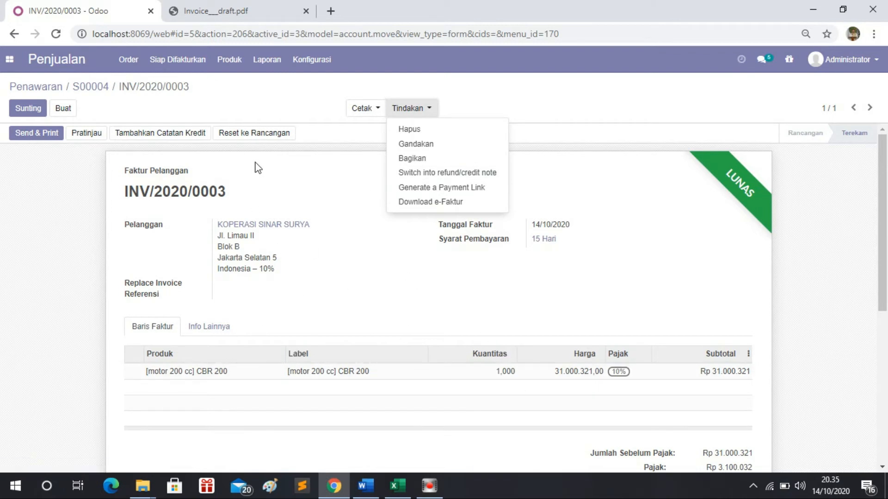
# - Start a new product from the product catalogue and name it Legenda
pyautogui.click(231, 65)
pyautogui.click(236, 84)
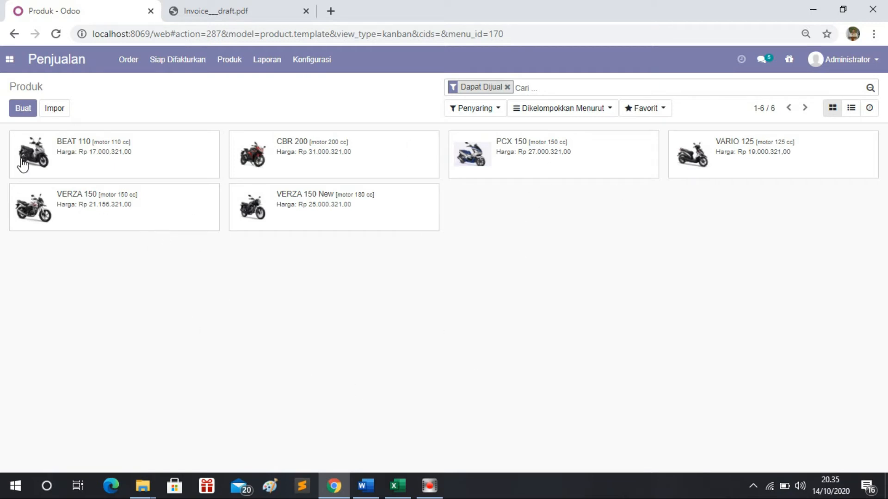
pyautogui.click(23, 111)
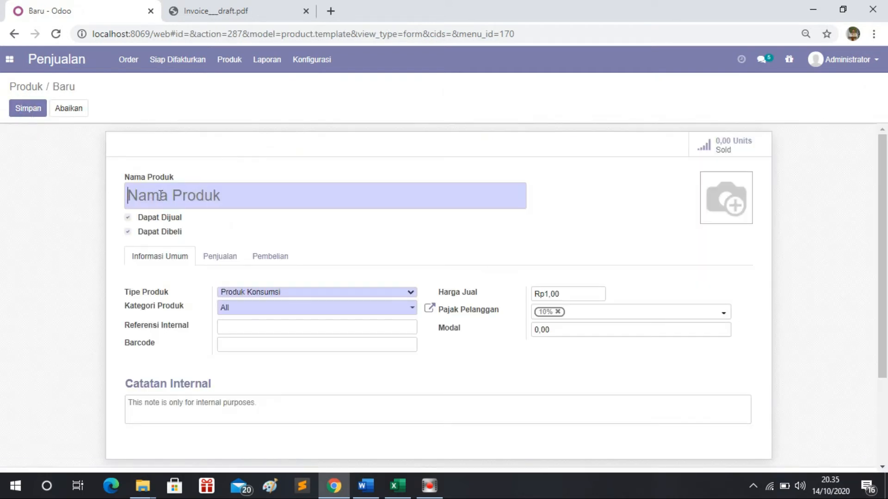
pyautogui.click(159, 196)
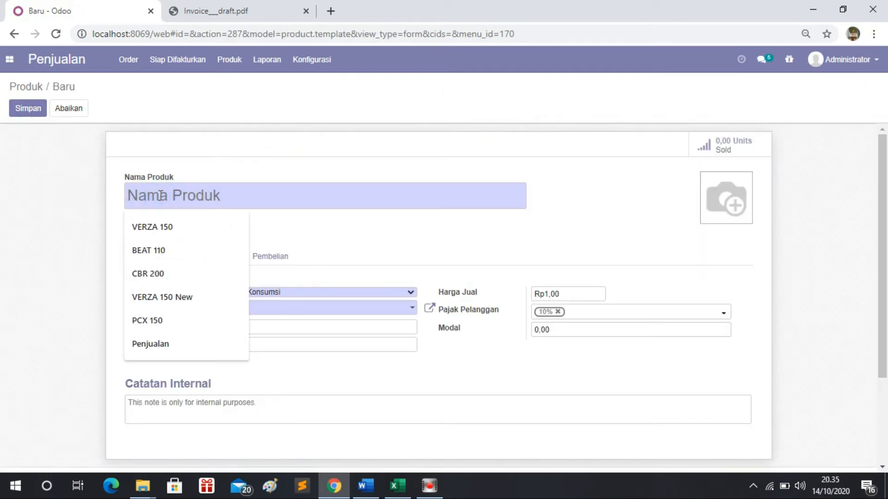
pyautogui.write('Legen')
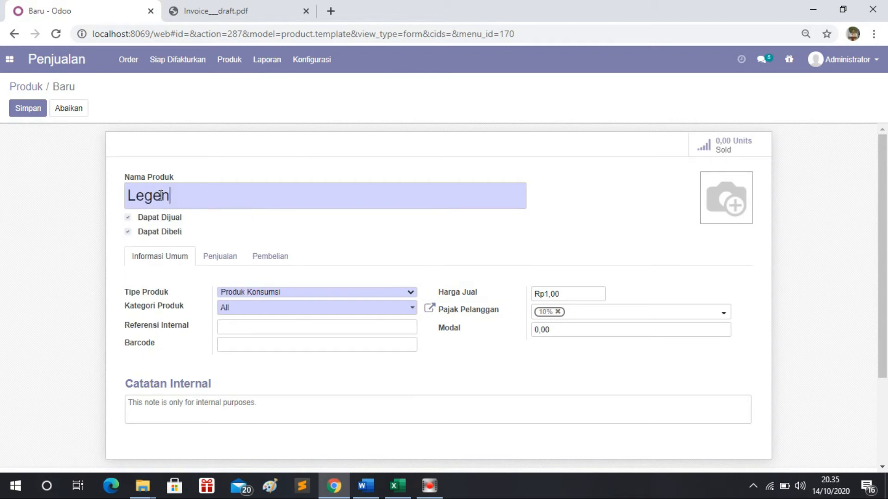
pyautogui.write('da')
# - Set the Legenda product's sales price to Rp8.000.321 and its cost to 7.000.321
pyautogui.moveTo(569, 295); pyautogui.dragTo(536, 296)
pyautogui.write('8000321')
pyautogui.click(562, 328)
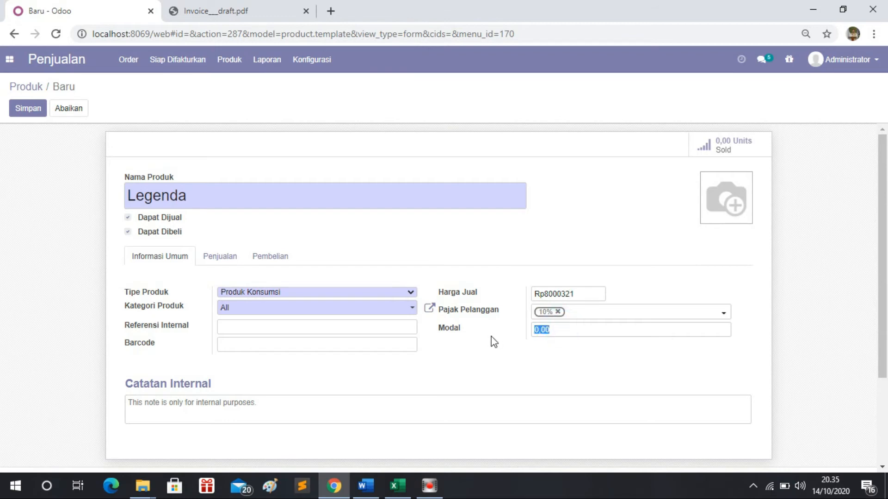
pyautogui.write('7000321')
# - Enter "motor 110 cc" as the product's internal reference and 123453 as its barcode
pyautogui.click(232, 327)
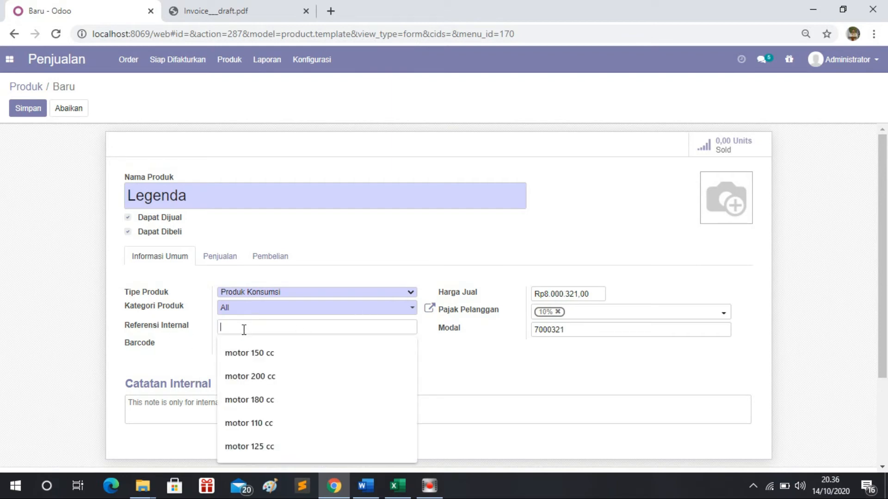
pyautogui.write('motor 110')
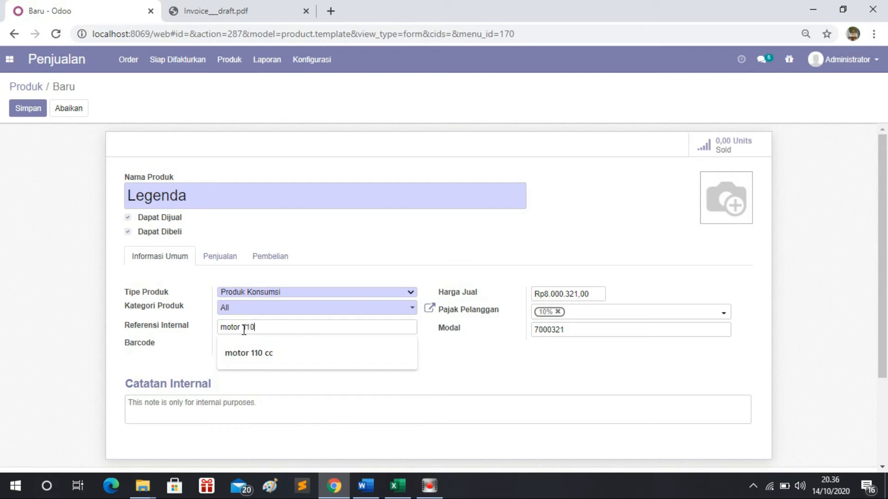
pyautogui.write(' cc')
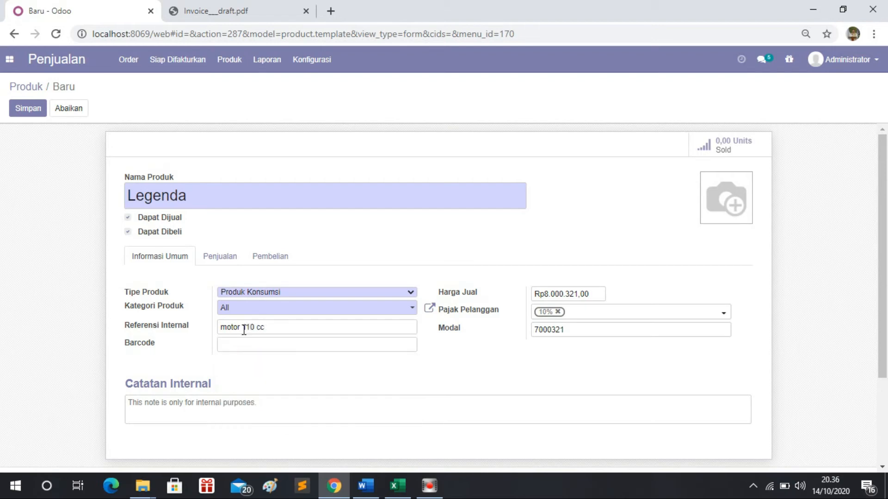
pyautogui.click(284, 343)
pyautogui.write('12')
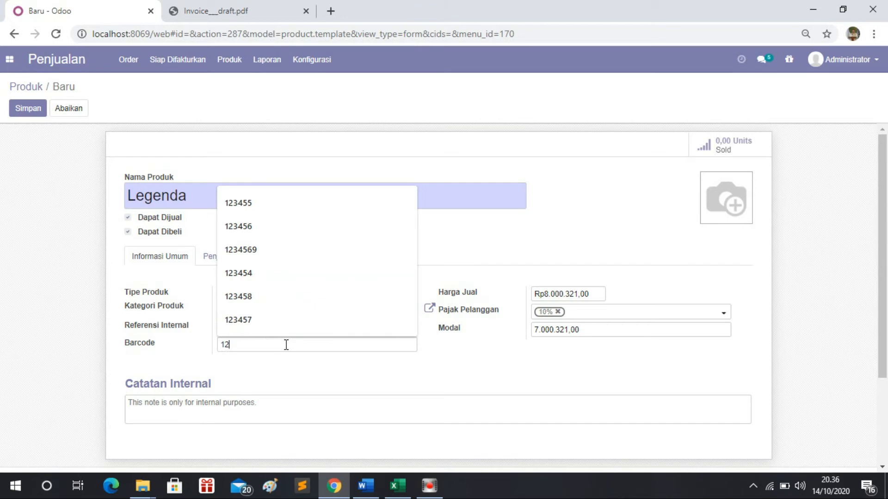
pyautogui.write('3453')
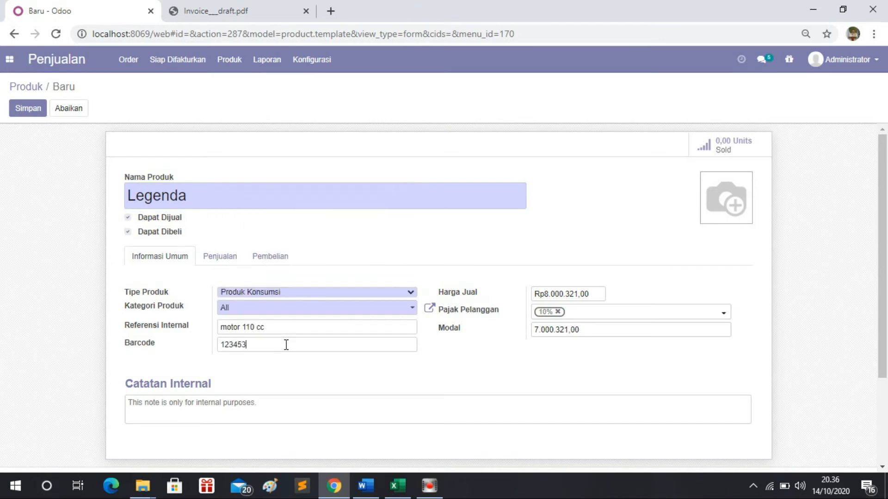
pyautogui.click(299, 376)
pyautogui.moveTo(731, 212)
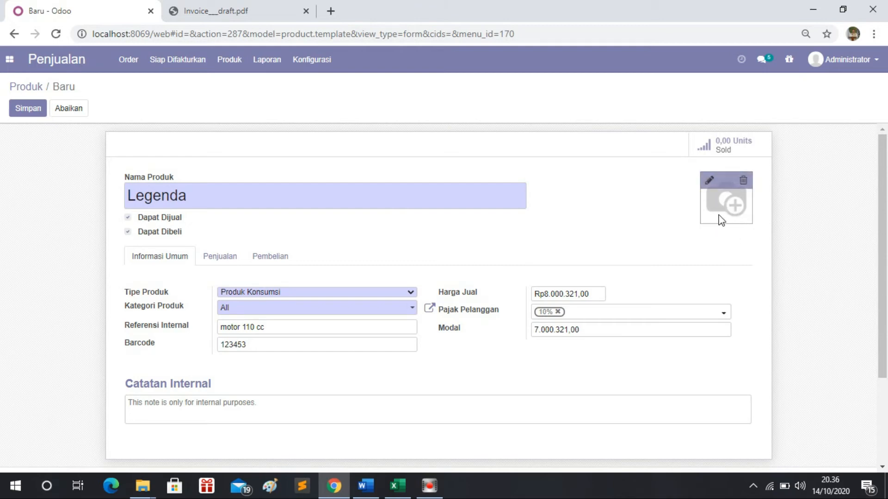
pyautogui.click(708, 181)
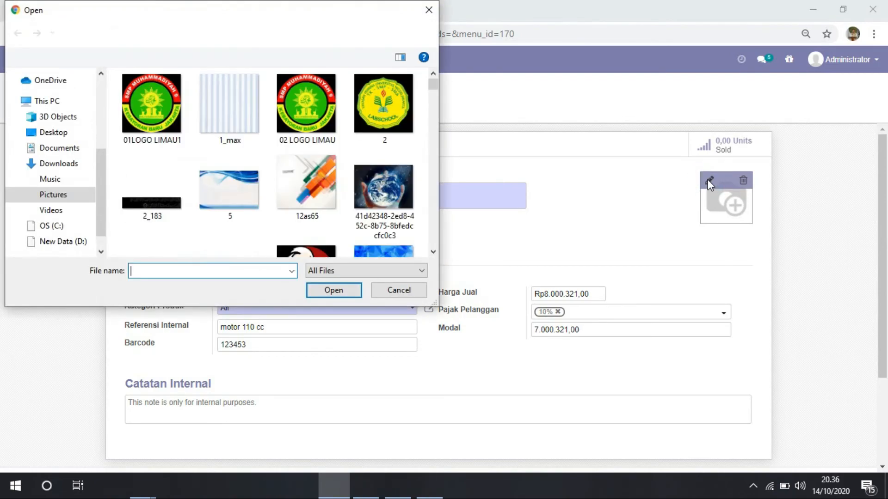
pyautogui.scroll(-3, 276, 170)
pyautogui.scroll(3, 276, 170)
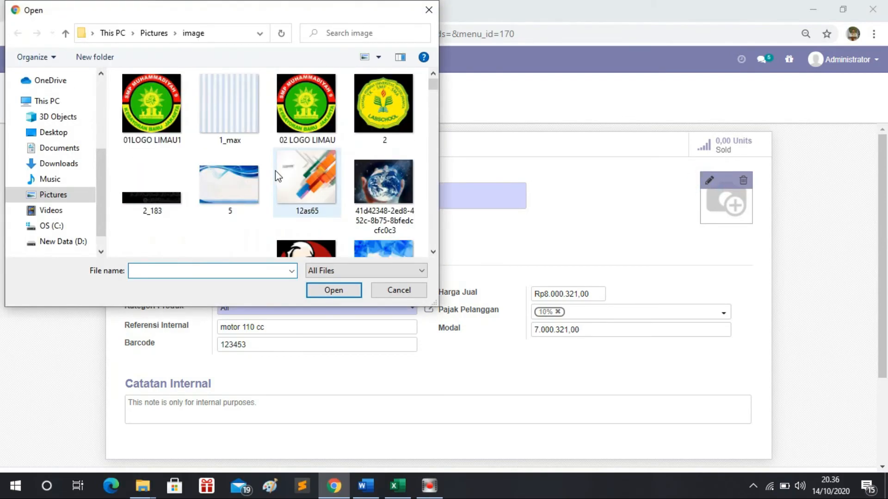
pyautogui.click(59, 195)
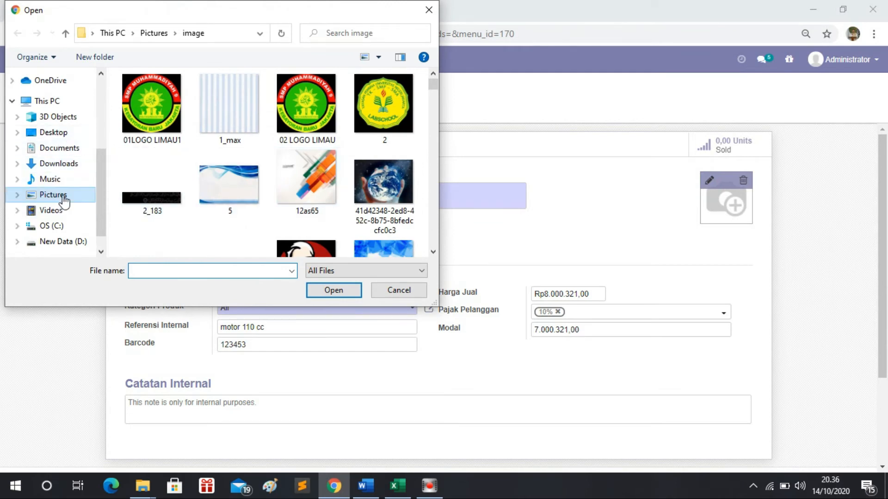
pyautogui.scroll(-6, 235, 176)
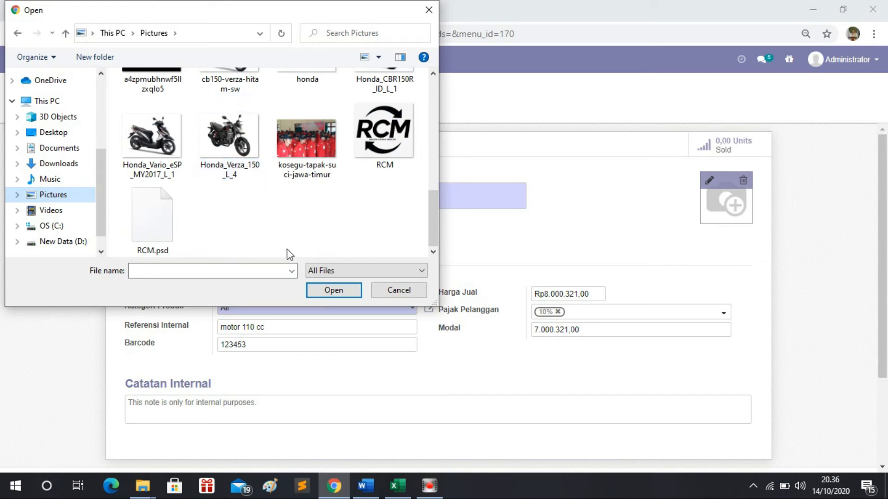
pyautogui.click(339, 478)
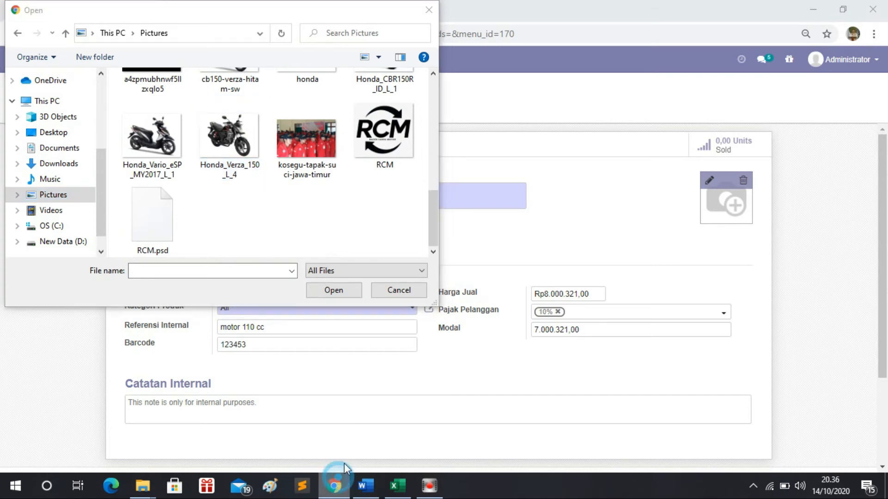
pyautogui.click(428, 9)
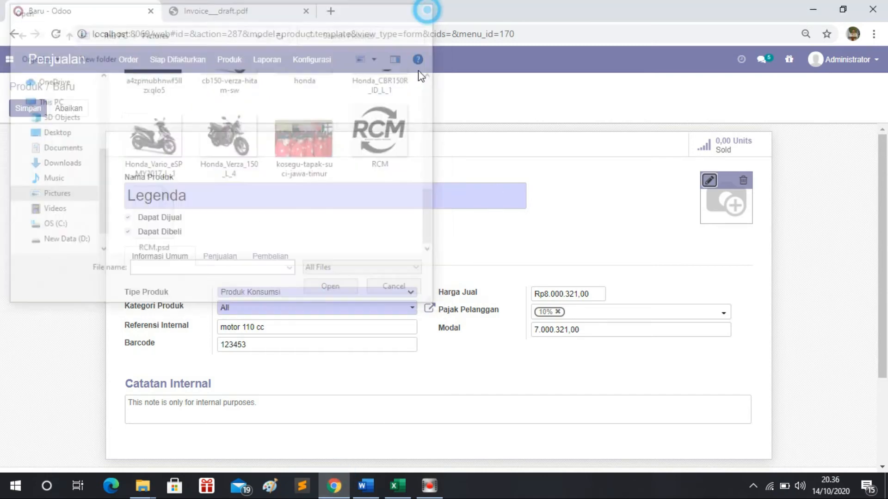
# - Search Google Images for "motor legenda" and save the Astrea Legenda photo to the Pictures folder as Honda_Astrea_Legenda_L_1
pyautogui.click(331, 12)
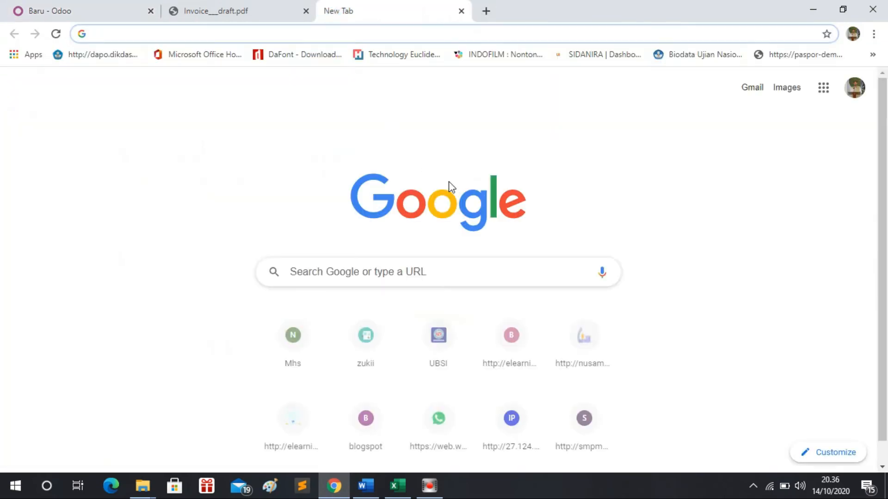
pyautogui.write('mot')
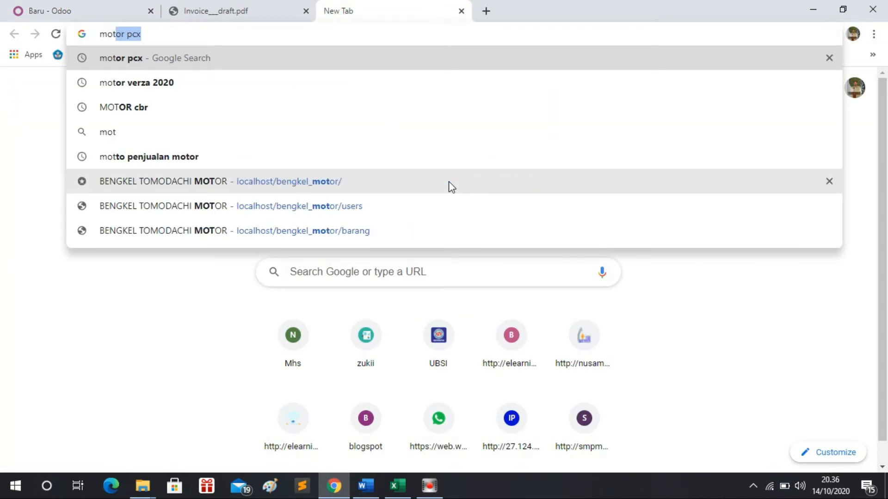
pyautogui.write('or legenda')
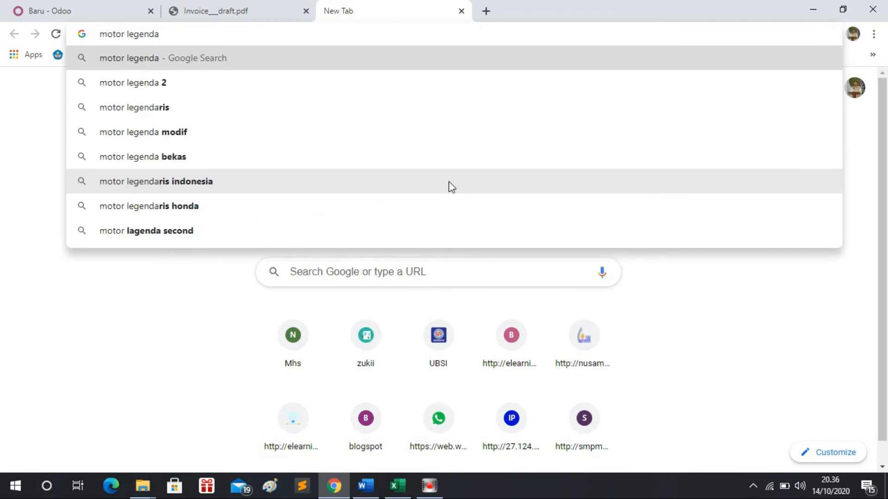
pyautogui.press('Return')
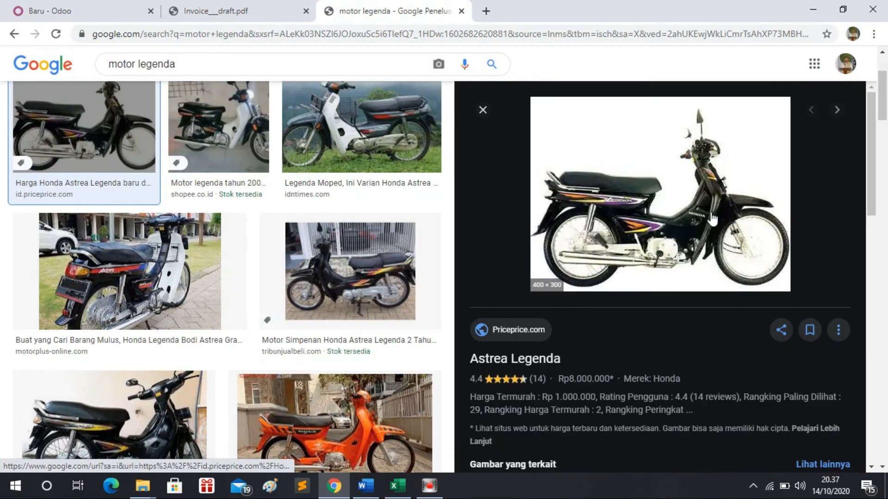
pyautogui.rightClick(692, 215)
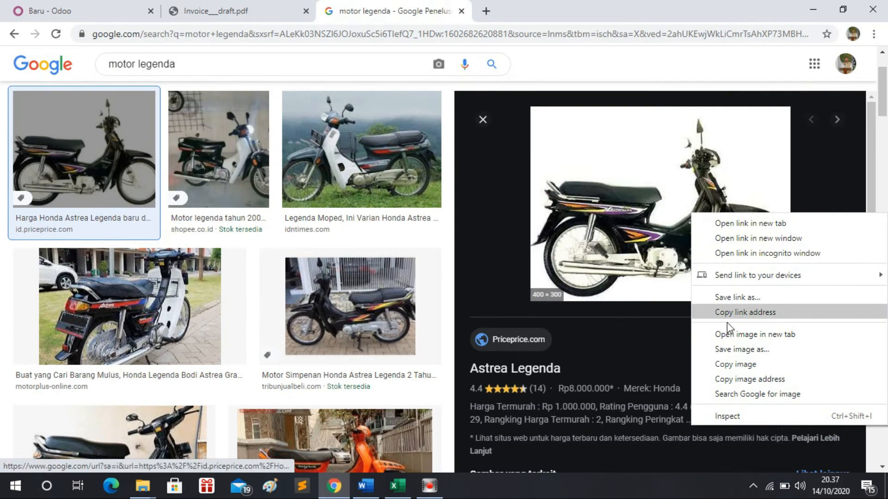
pyautogui.click(733, 349)
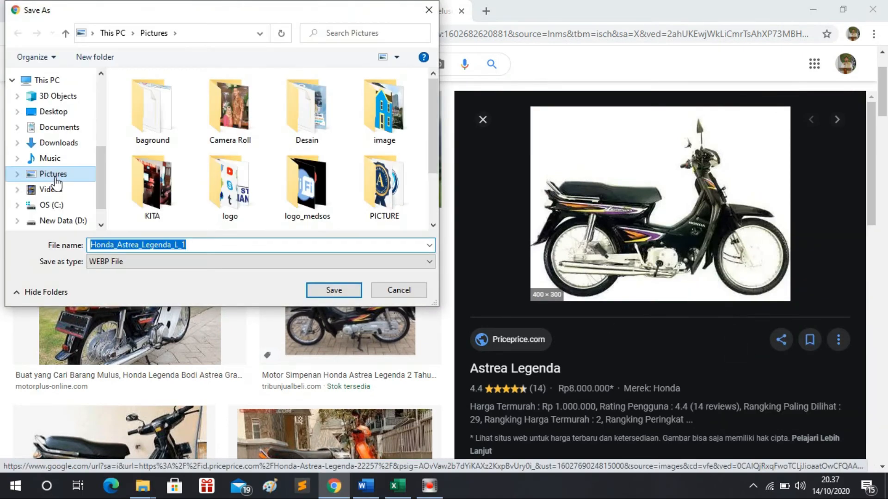
pyautogui.click(338, 290)
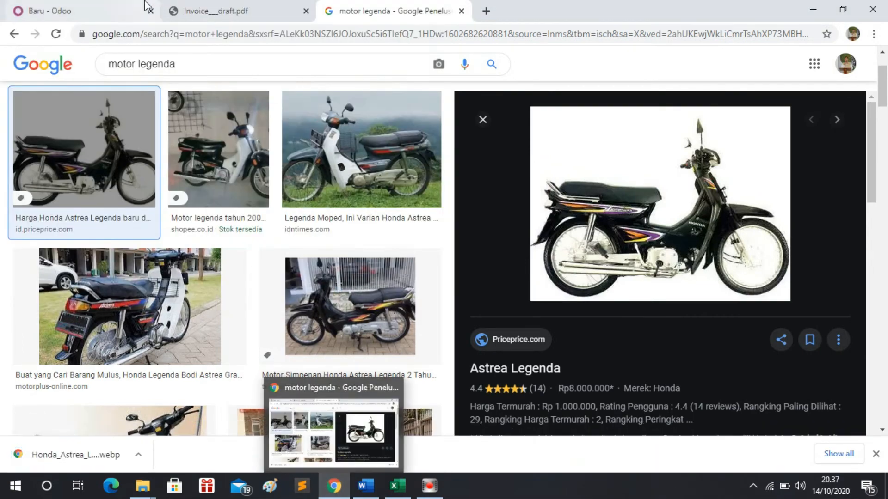
# - Return to the Odoo product form and upload Honda_Astrea_Legenda_L_1 from the Pictures folder as the product image
pyautogui.click(99, 10)
pyautogui.moveTo(734, 186)
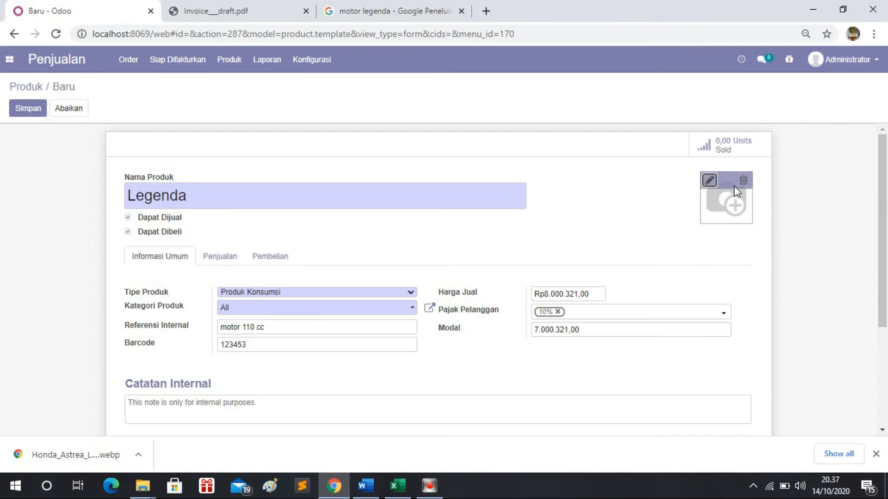
pyautogui.click(708, 180)
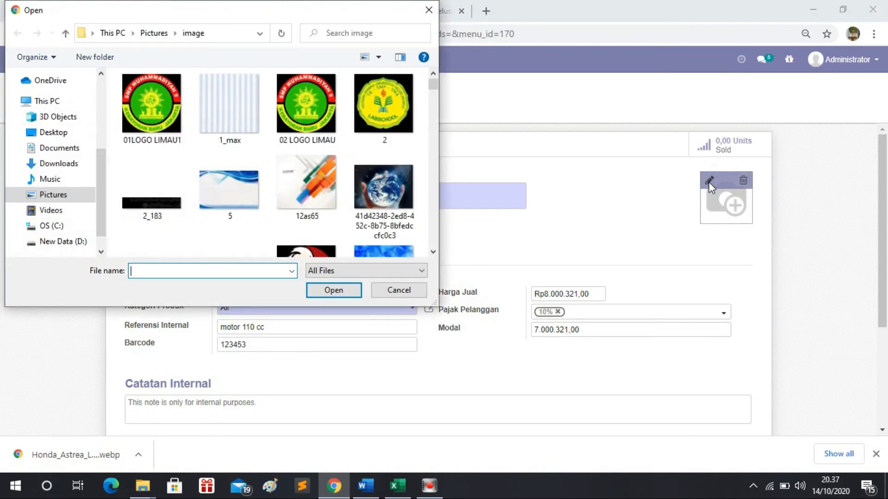
pyautogui.click(74, 193)
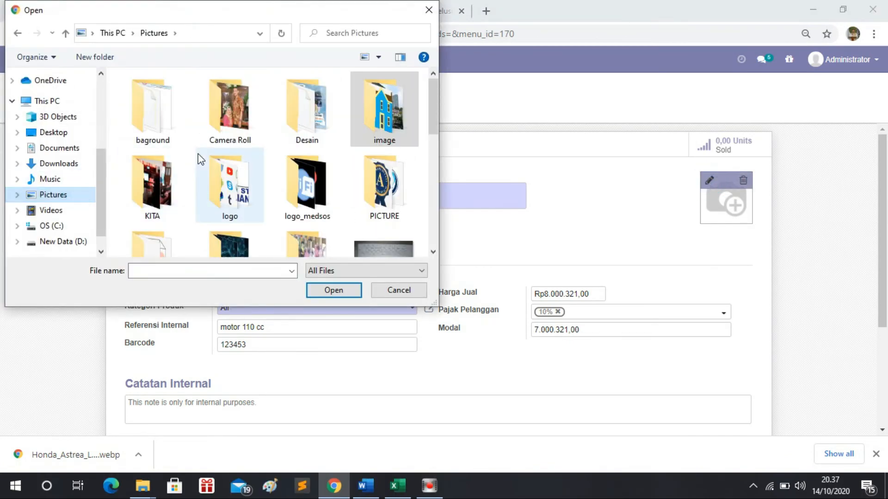
pyautogui.scroll(-10, 277, 185)
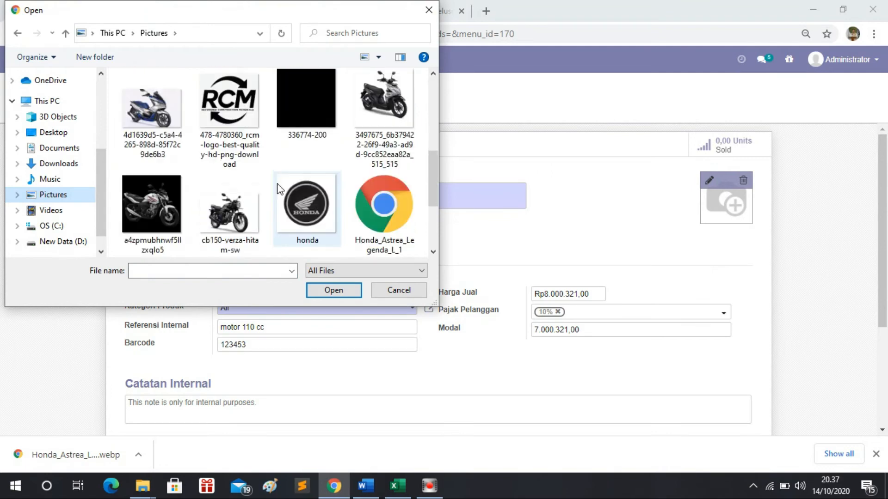
pyautogui.scroll(-1, 277, 187)
pyautogui.click(383, 141)
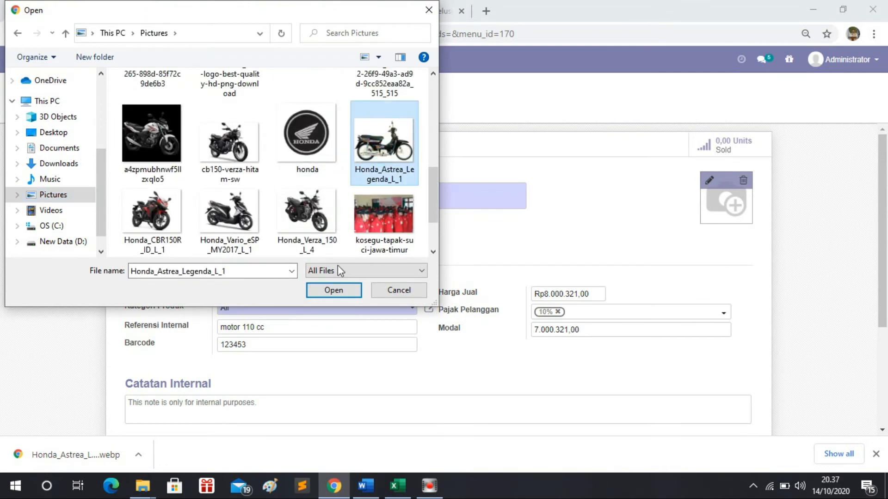
pyautogui.click(333, 291)
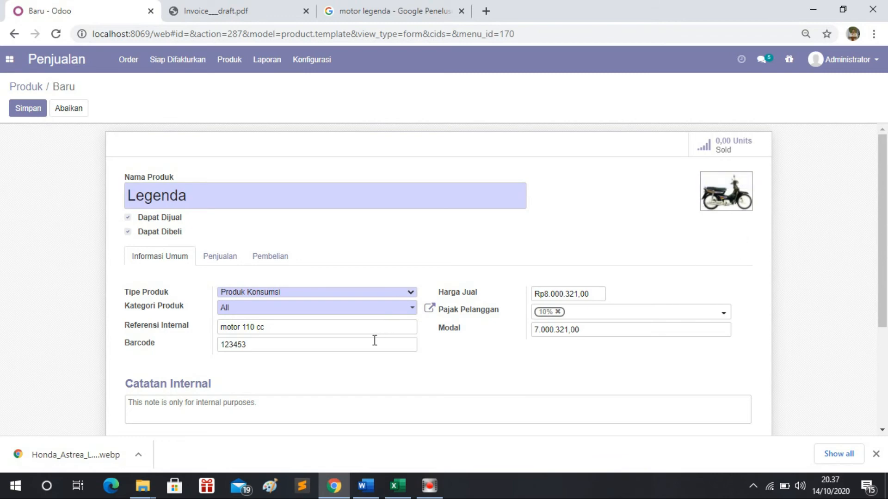
# - Try to save the Legenda product with its uploaded image
pyautogui.scroll(-4, 374, 341)
pyautogui.scroll(4, 359, 274)
pyautogui.click(27, 109)
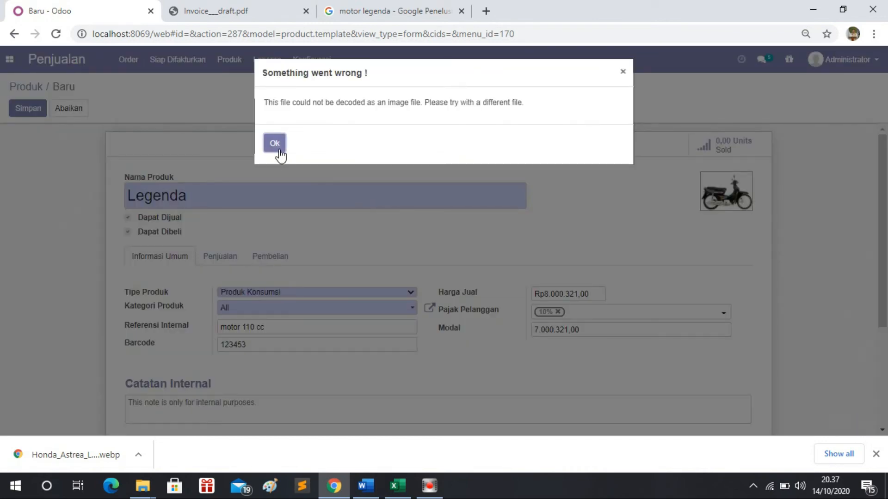
pyautogui.click(279, 152)
# - Remove the image from the Legenda product and save the product
pyautogui.moveTo(716, 202)
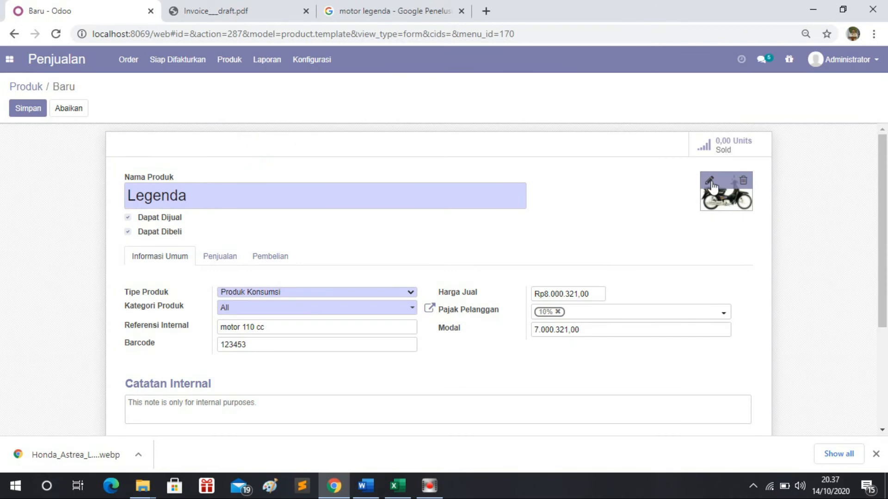
pyautogui.click(743, 181)
pyautogui.click(638, 229)
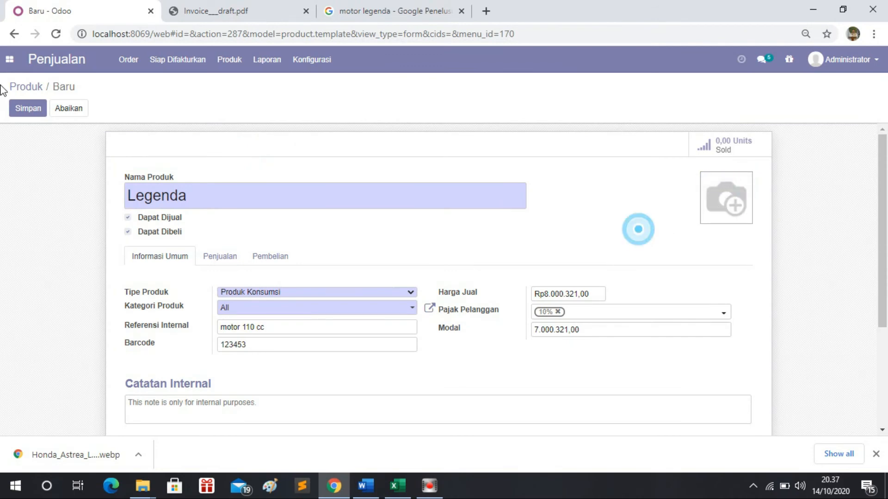
pyautogui.click(28, 111)
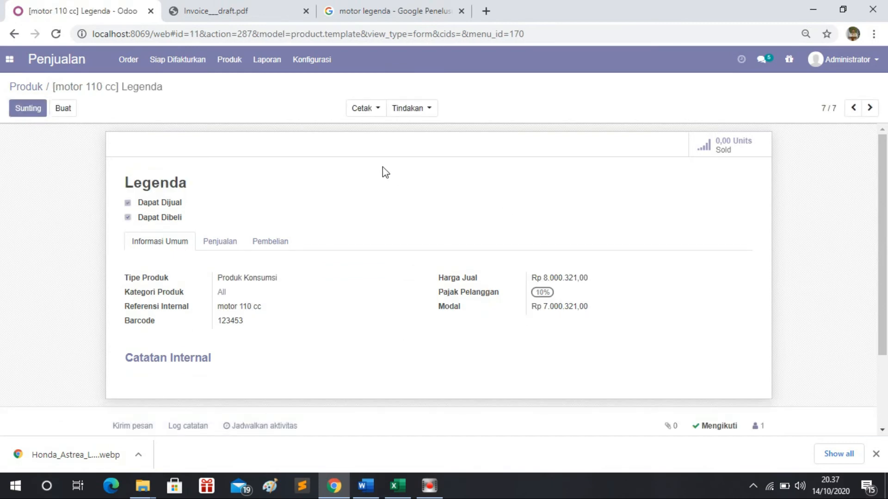
# - Open the product catalogue from the saved Legenda product to check its entry
pyautogui.click(230, 59)
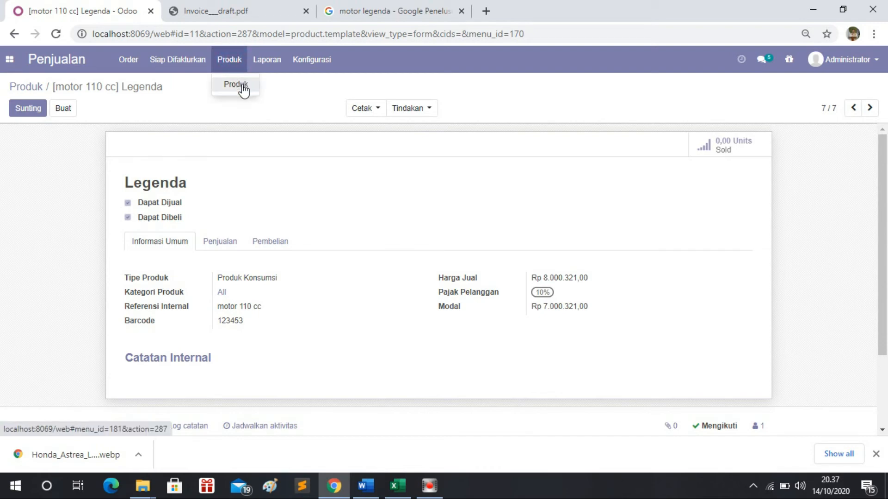
pyautogui.click(236, 85)
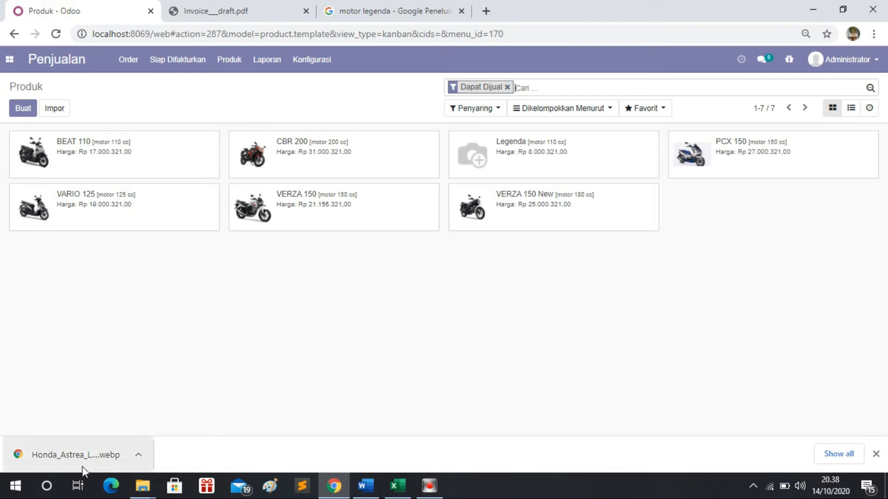
# - Switch to the "motor legenda" Google Images results and open the related photo titled "perbedaan honda astrea grand dan legenda"
pyautogui.click(331, 486)
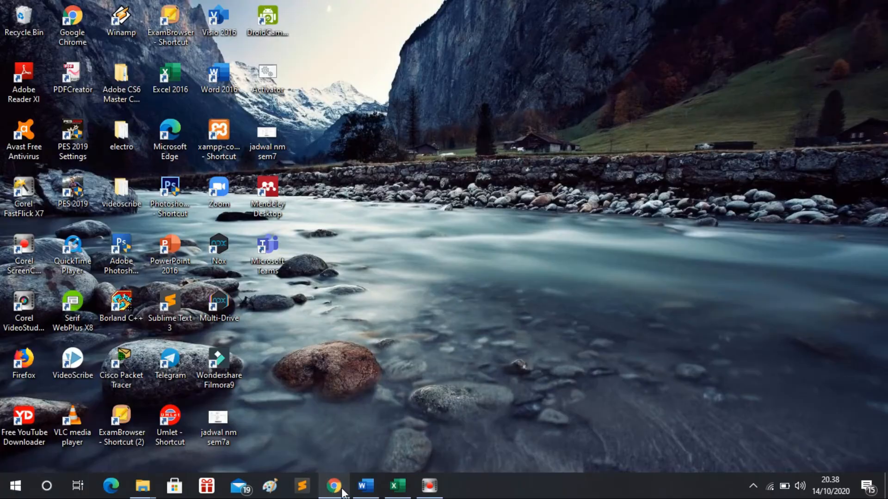
pyautogui.click(342, 491)
pyautogui.click(431, 12)
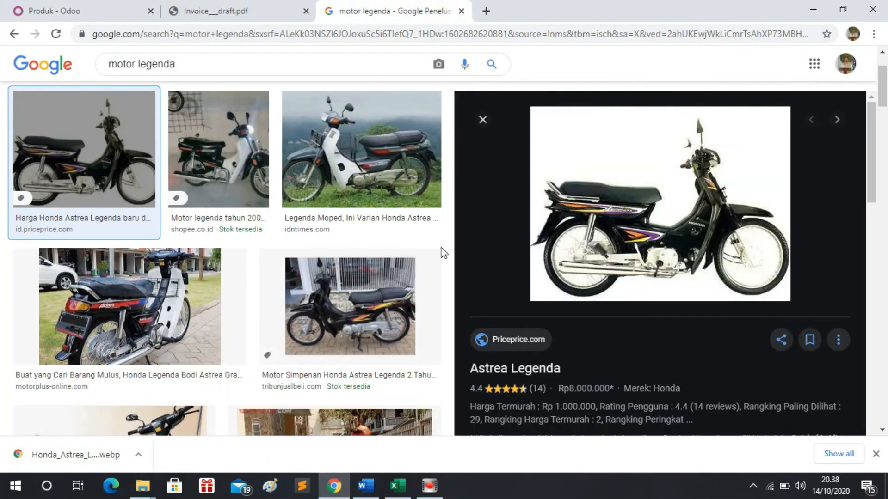
pyautogui.scroll(-10, 442, 253)
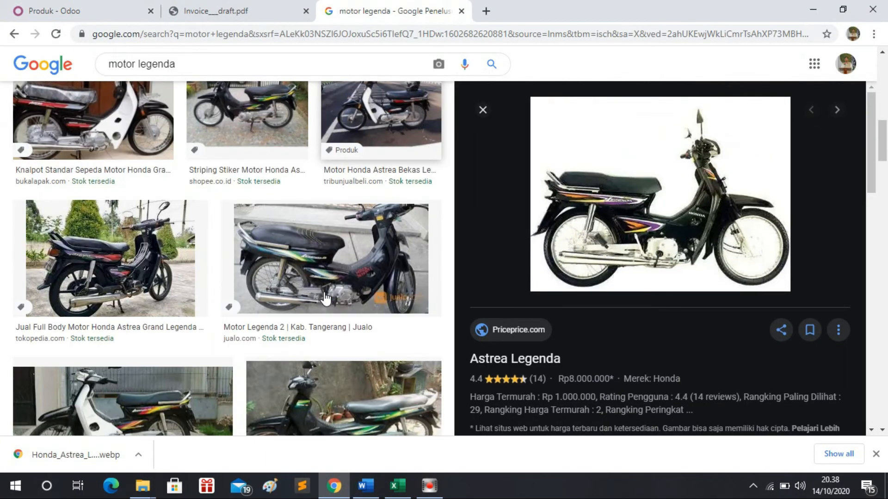
pyautogui.scroll(-5, 231, 268)
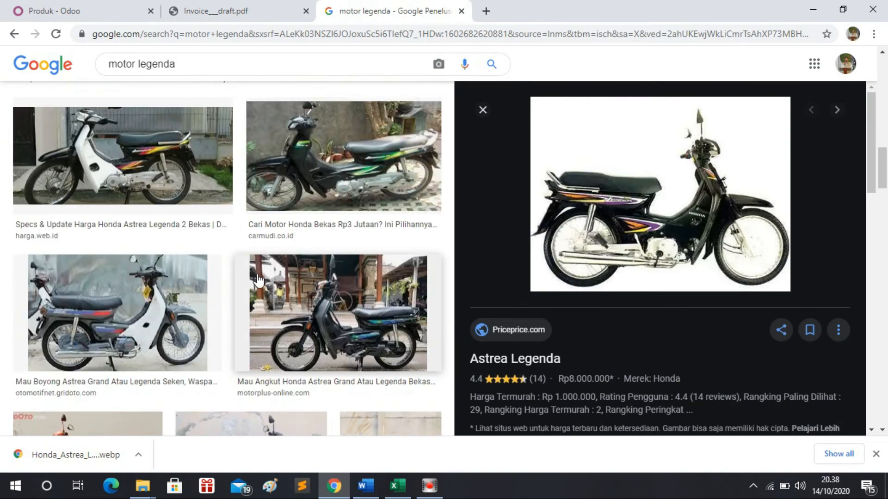
pyautogui.scroll(10, 258, 280)
pyautogui.scroll(-8, 656, 307)
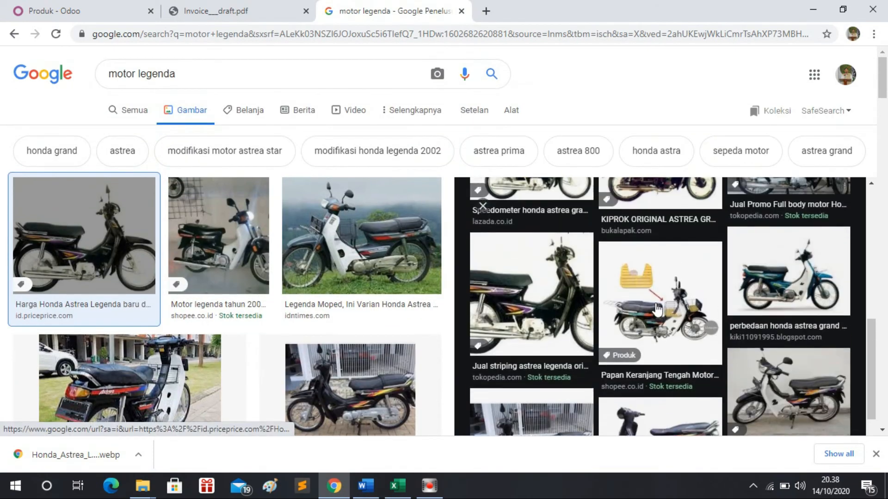
pyautogui.click(758, 298)
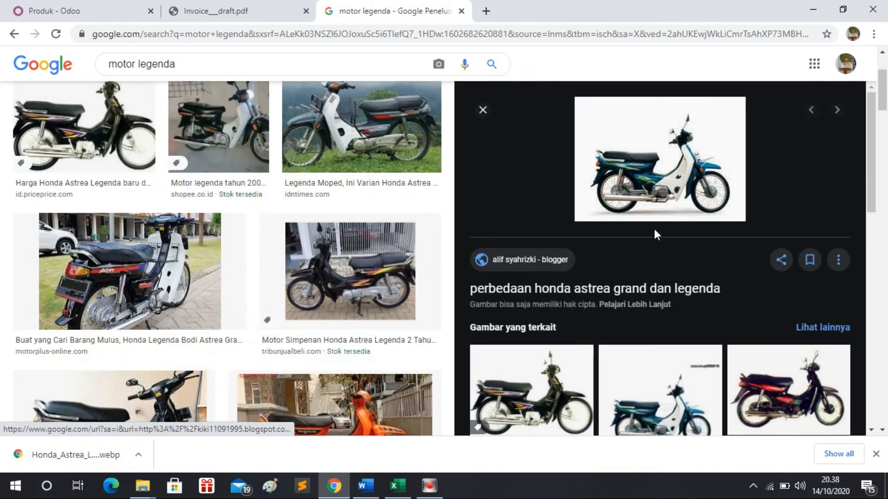
# - Save the previewed motorcycle photo to the Pictures folder as a JPEG named index
pyautogui.rightClick(665, 181)
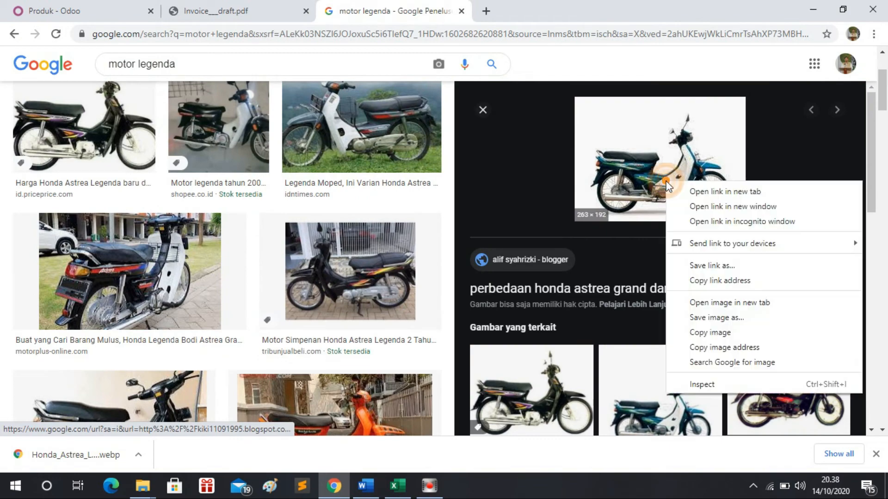
pyautogui.click(695, 318)
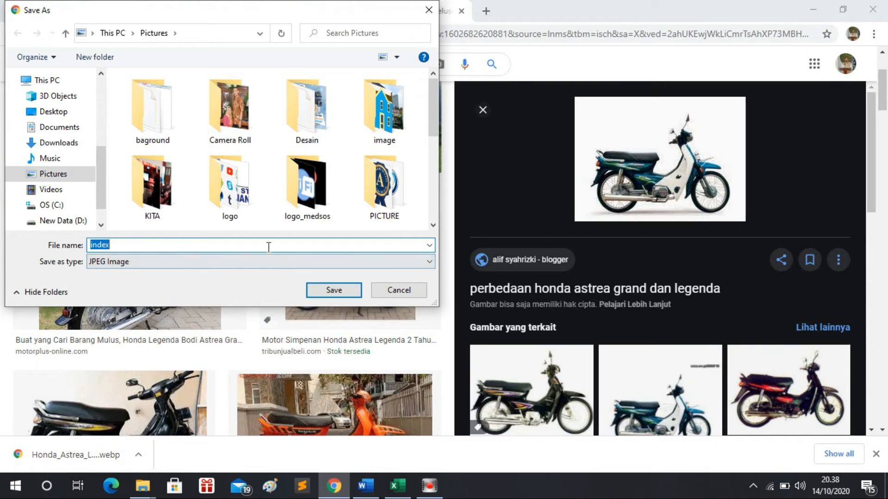
pyautogui.click(322, 289)
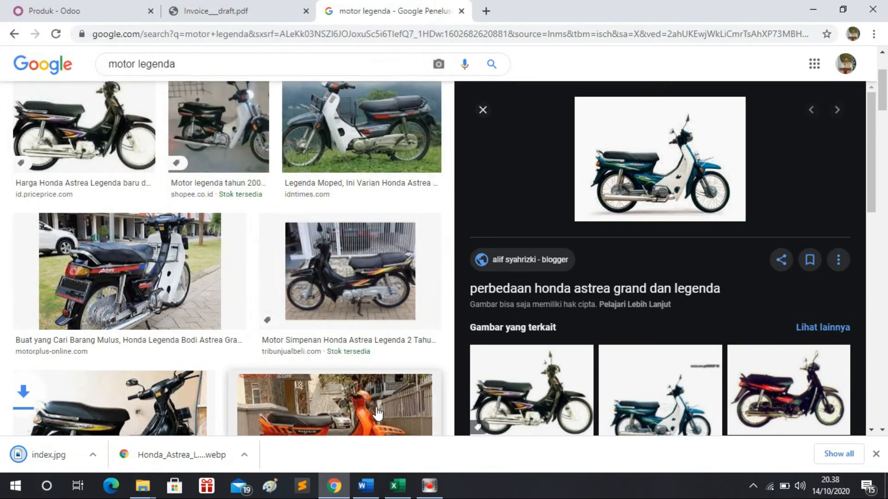
# - Return to the Odoo product catalogue and open the Legenda product for editing
pyautogui.click(333, 486)
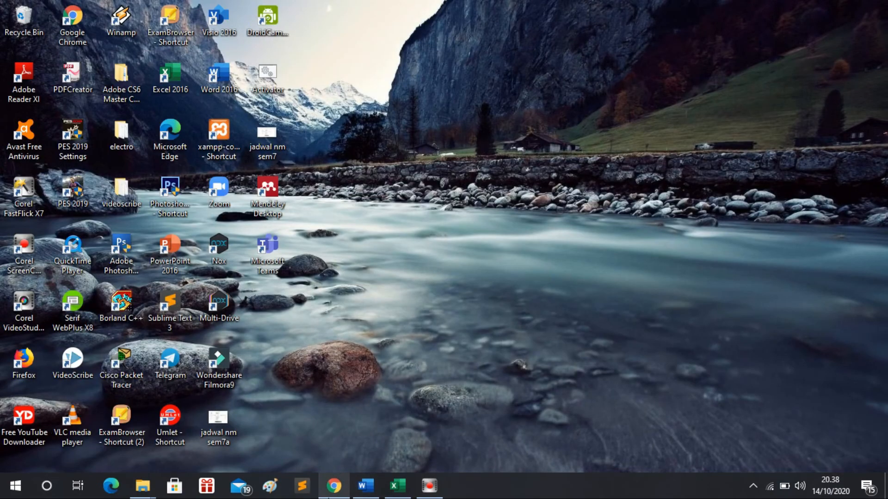
pyautogui.click(333, 485)
pyautogui.click(111, 14)
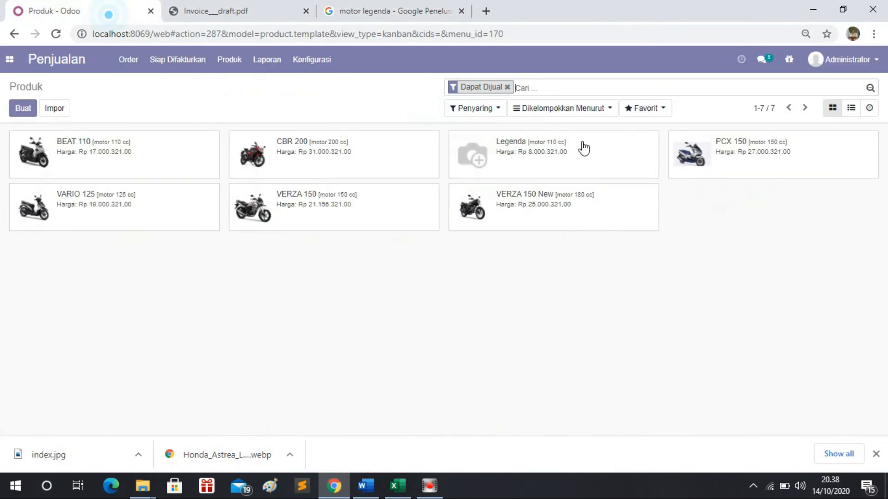
pyautogui.click(510, 157)
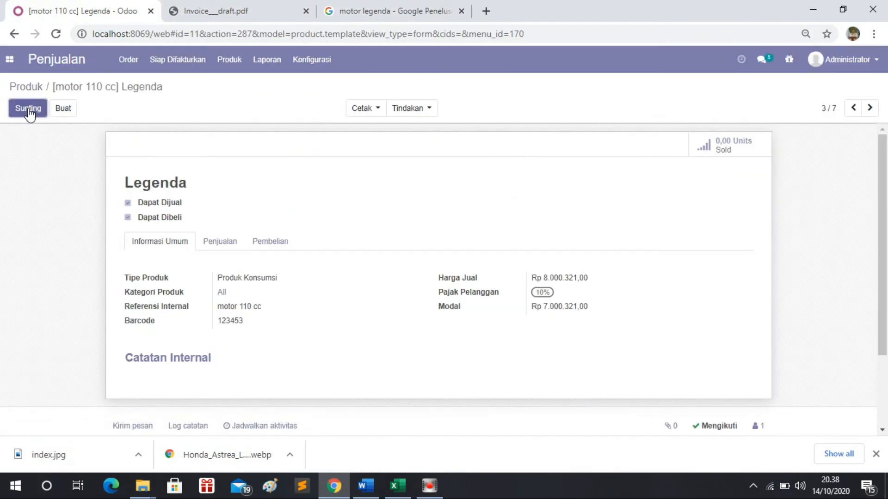
pyautogui.click(29, 109)
# - Upload the index picture from the Pictures folder as the Legenda product image and save the product
pyautogui.moveTo(705, 204)
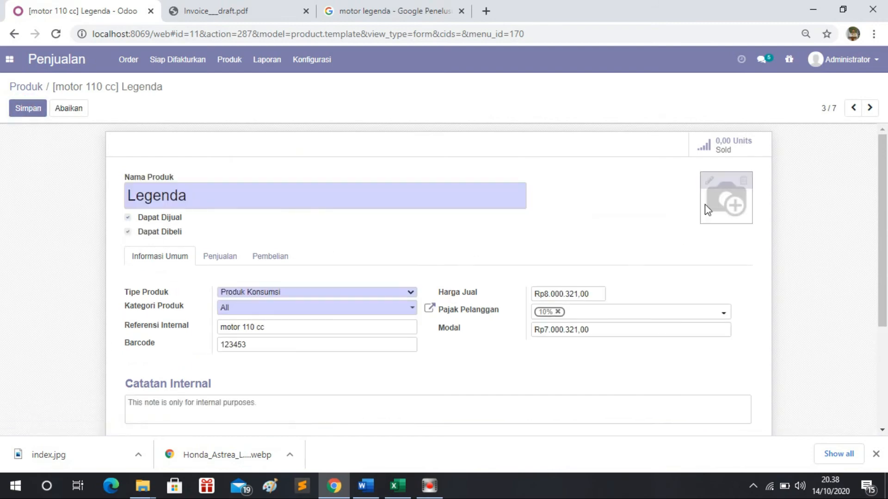
pyautogui.click(710, 181)
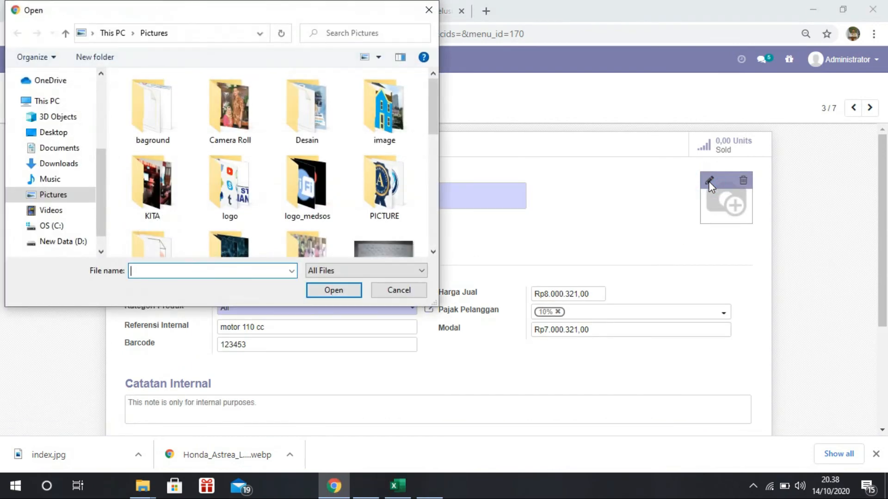
pyautogui.scroll(-1, 311, 173)
pyautogui.scroll(-3, 311, 169)
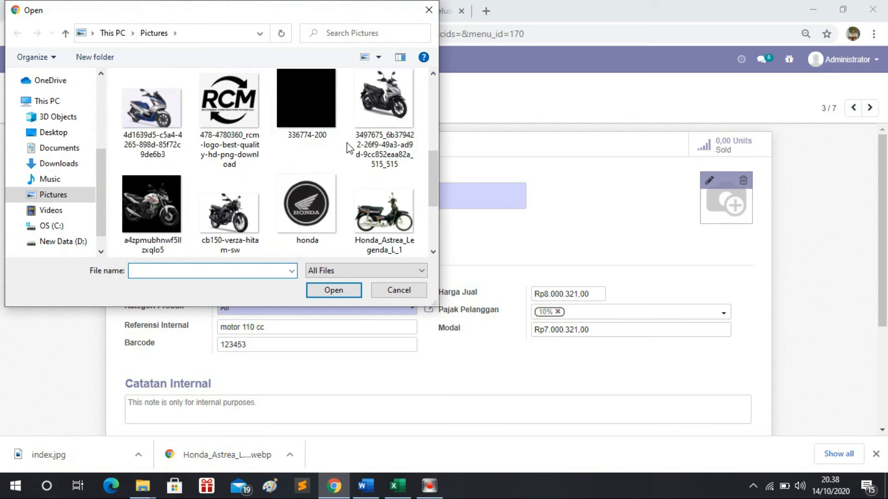
pyautogui.scroll(-3, 344, 201)
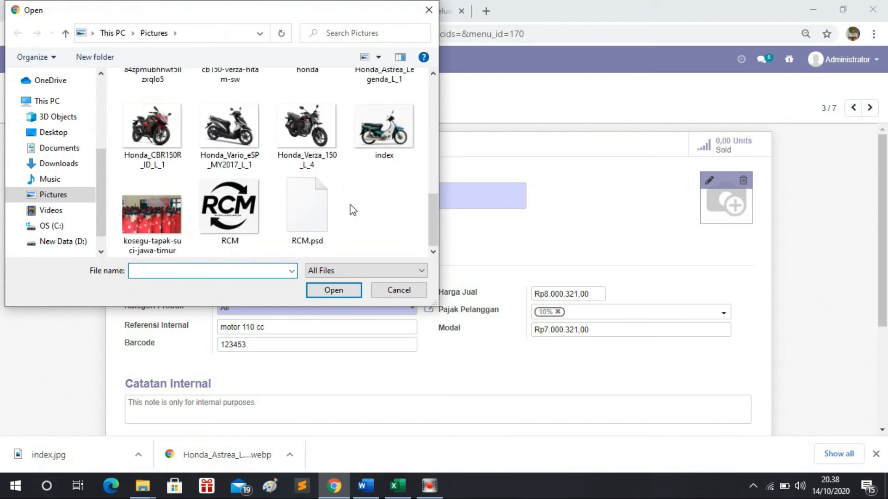
pyautogui.click(382, 132)
pyautogui.click(329, 291)
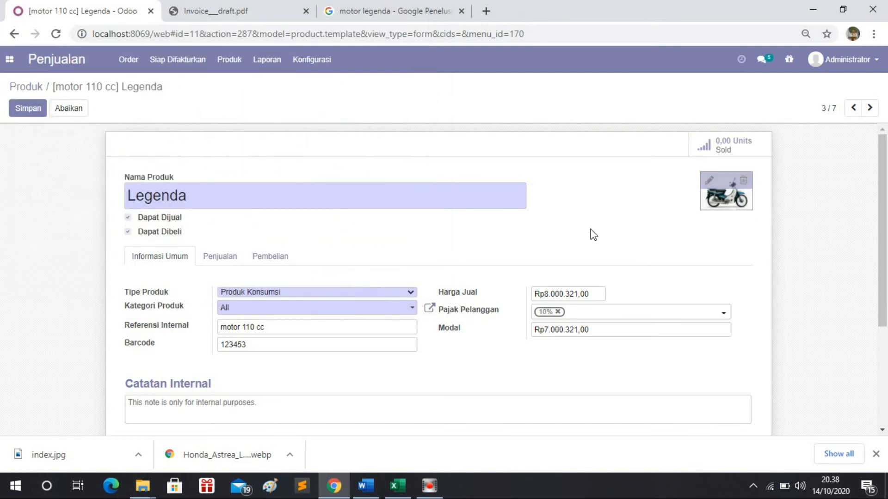
pyautogui.click(25, 110)
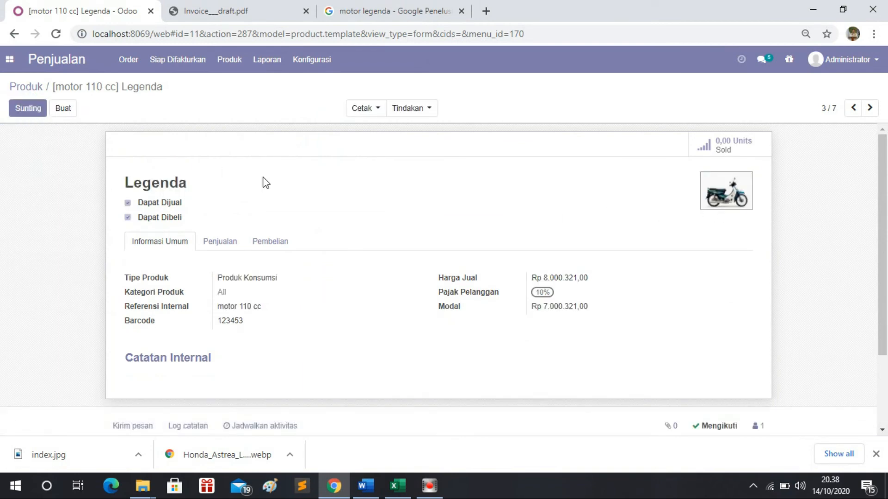
# - Go back to the product catalogue and reload the page to refresh the product thumbnails
pyautogui.click(230, 59)
pyautogui.click(241, 88)
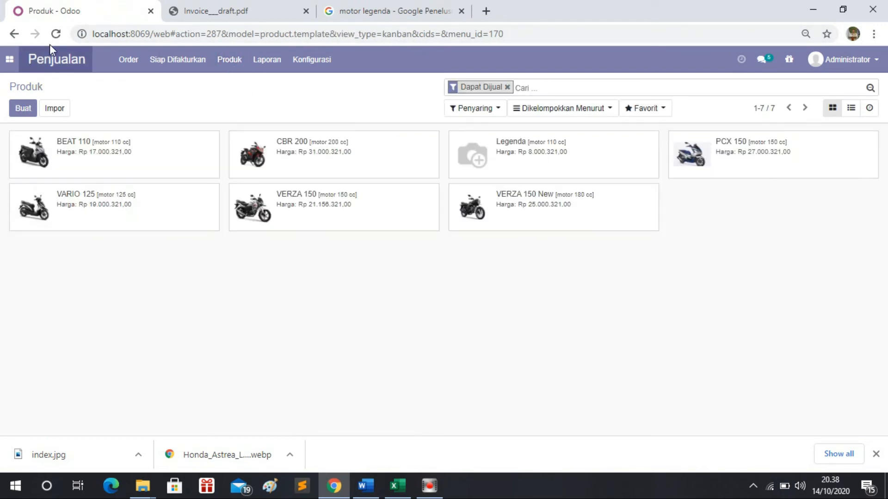
pyautogui.click(55, 34)
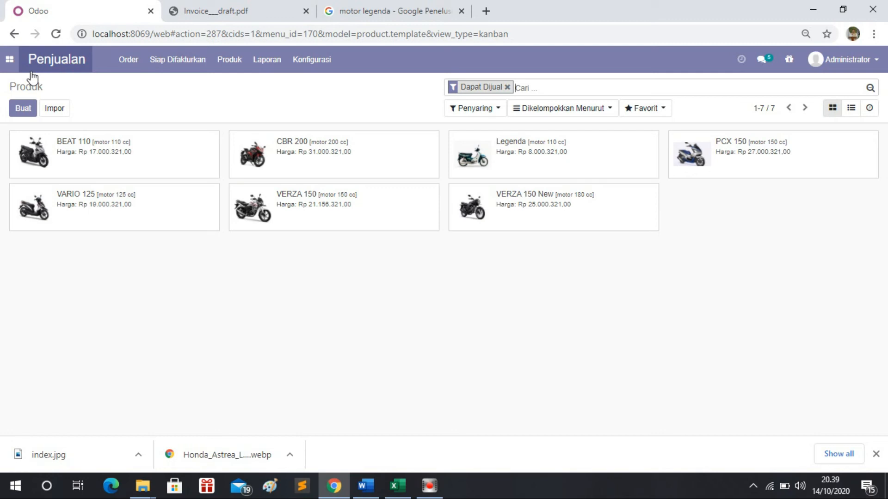
# - Look over the Aplikasi overview and return to Penjualan to view the product catalogue
pyautogui.click(9, 60)
pyautogui.click(32, 133)
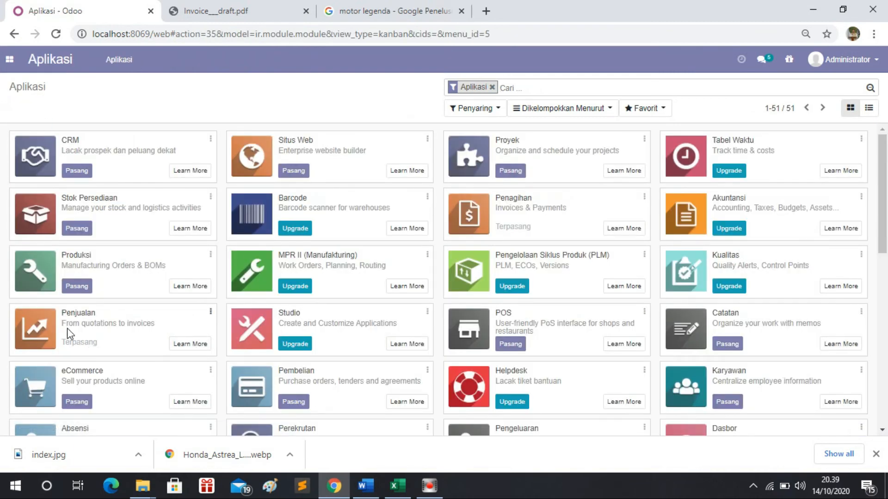
pyautogui.click(9, 59)
pyautogui.click(28, 113)
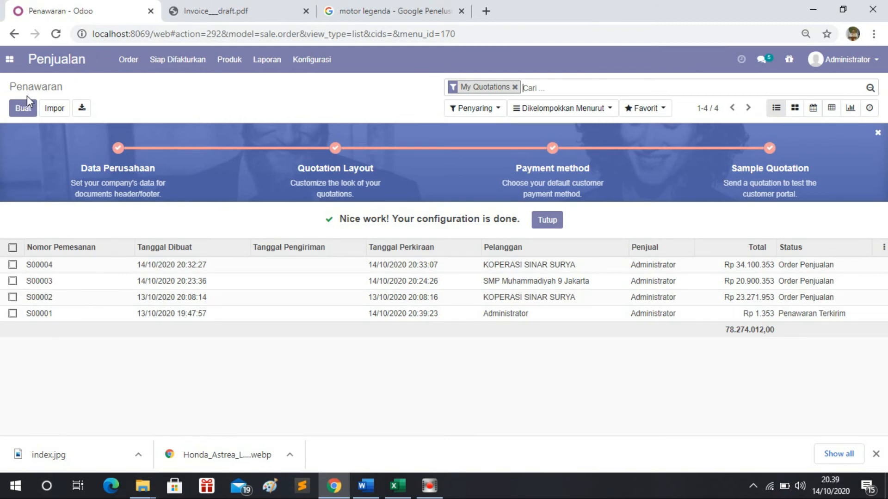
pyautogui.click(229, 59)
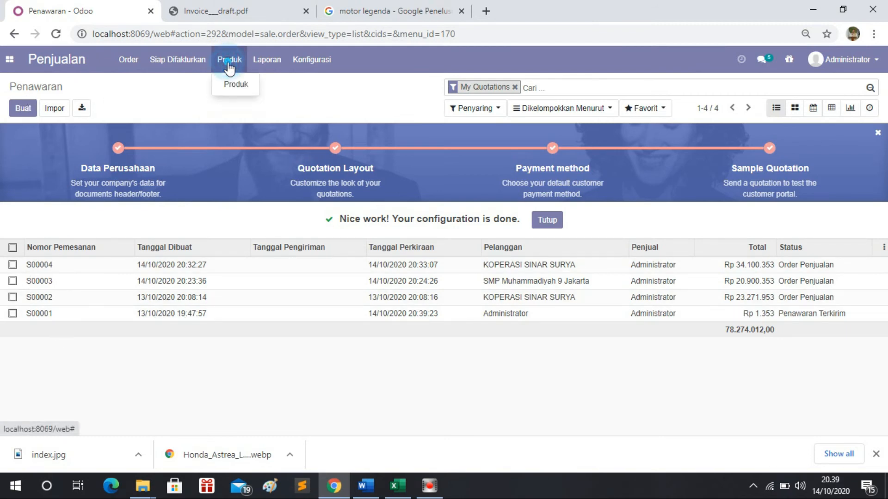
pyautogui.click(242, 82)
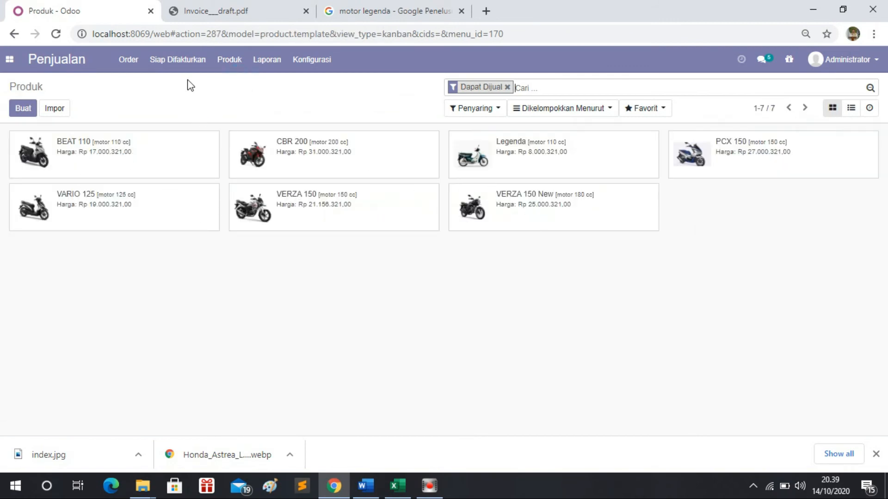
# - View the customer list under Penjualan and open a blank customer form
pyautogui.click(127, 63)
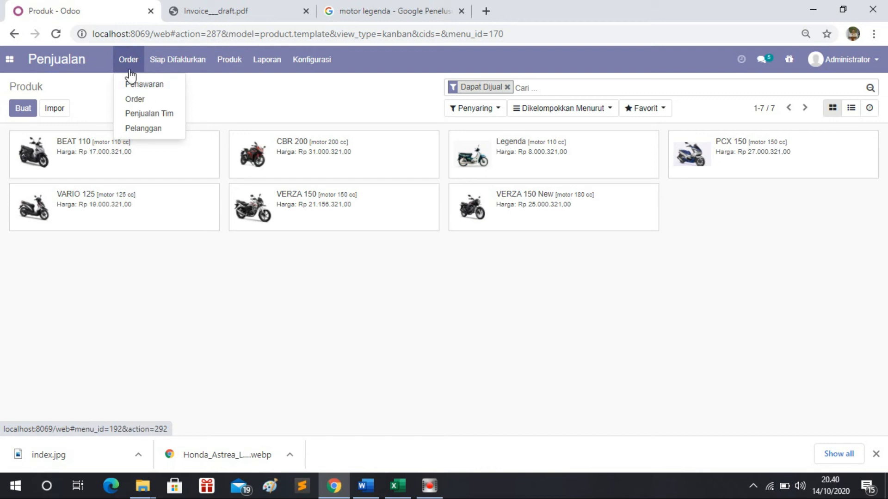
pyautogui.click(144, 129)
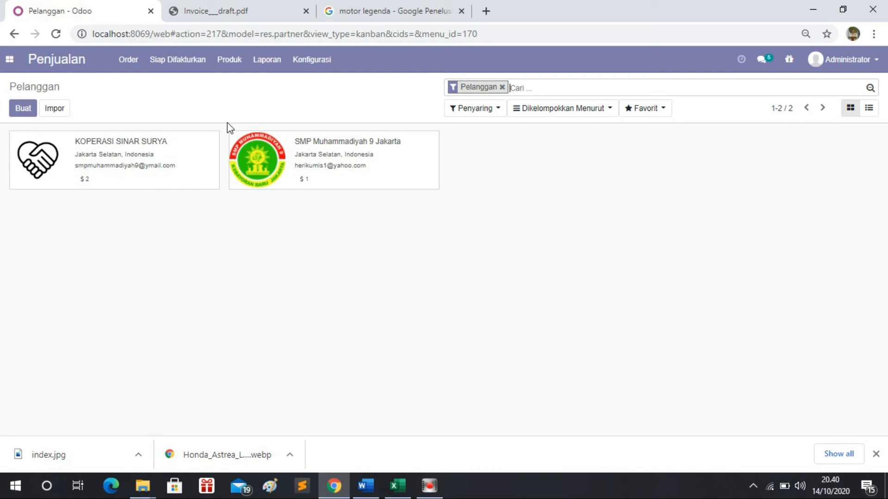
pyautogui.click(20, 109)
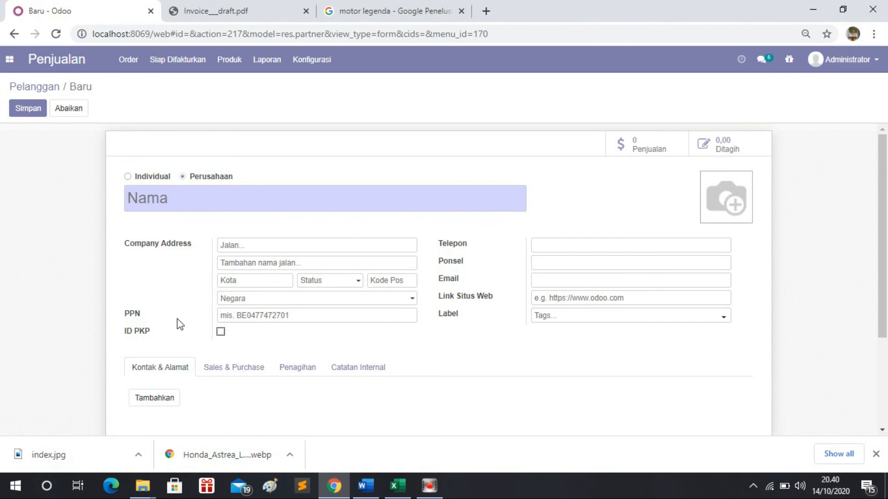
# - Leave the blank customer form without saving and go to the quotations list
pyautogui.click(9, 62)
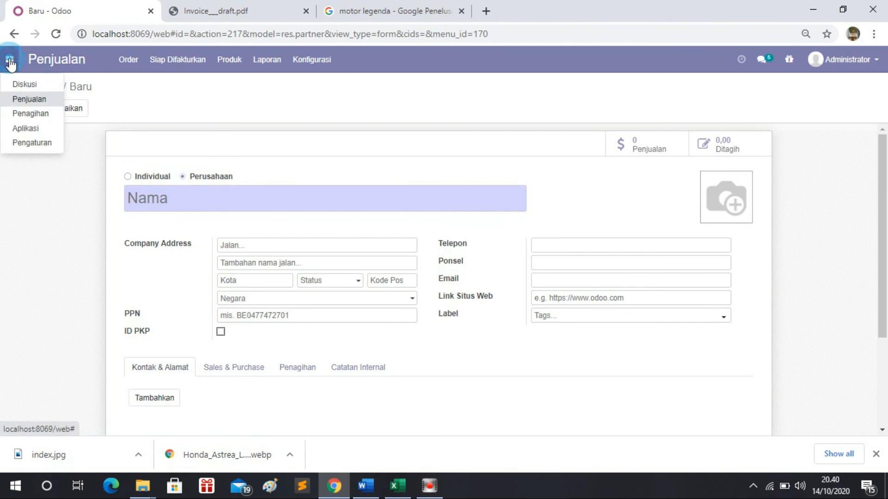
pyautogui.click(128, 59)
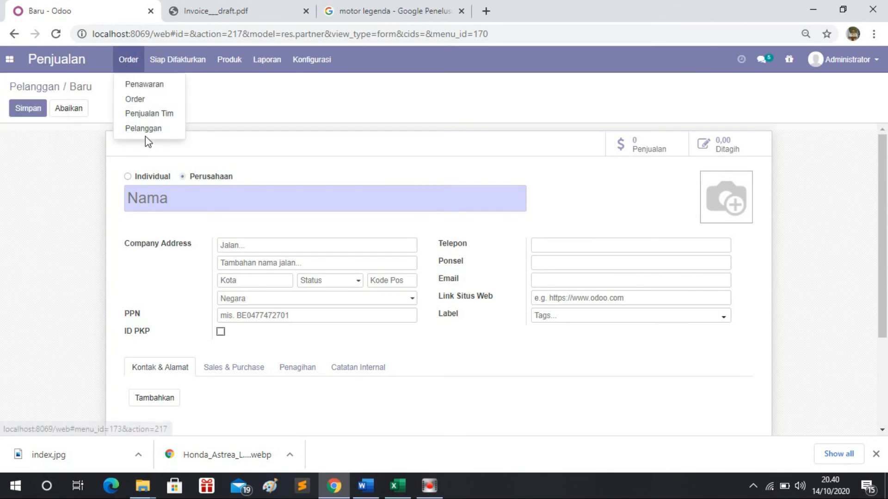
pyautogui.click(144, 85)
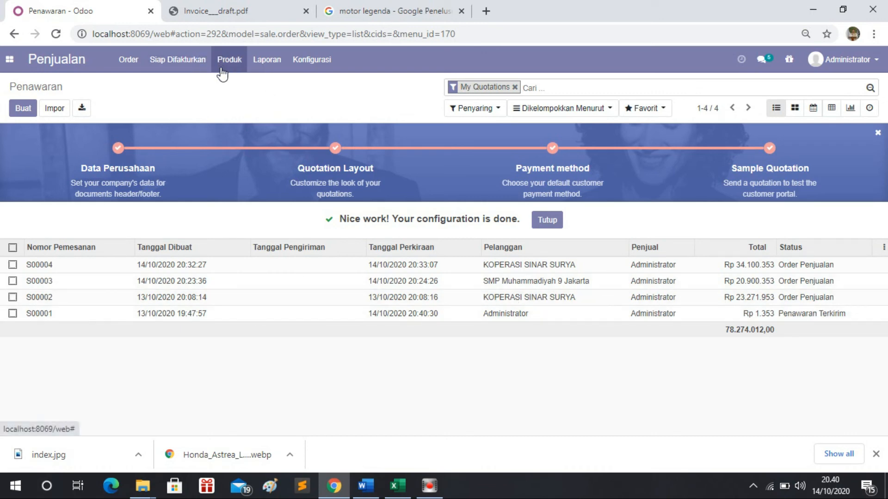
# - Open the sales analysis report and view it as bar, line and pie charts, dismissing the browser's downloads bar
pyautogui.click(262, 61)
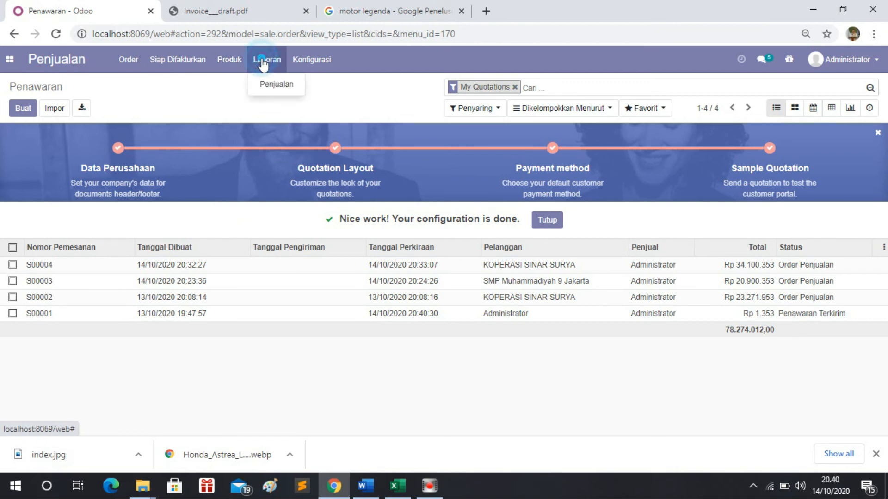
pyautogui.click(273, 86)
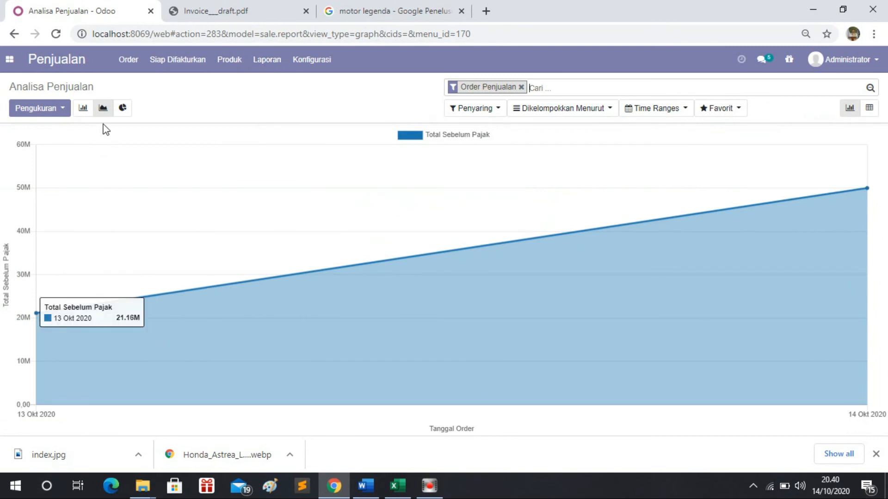
pyautogui.click(83, 109)
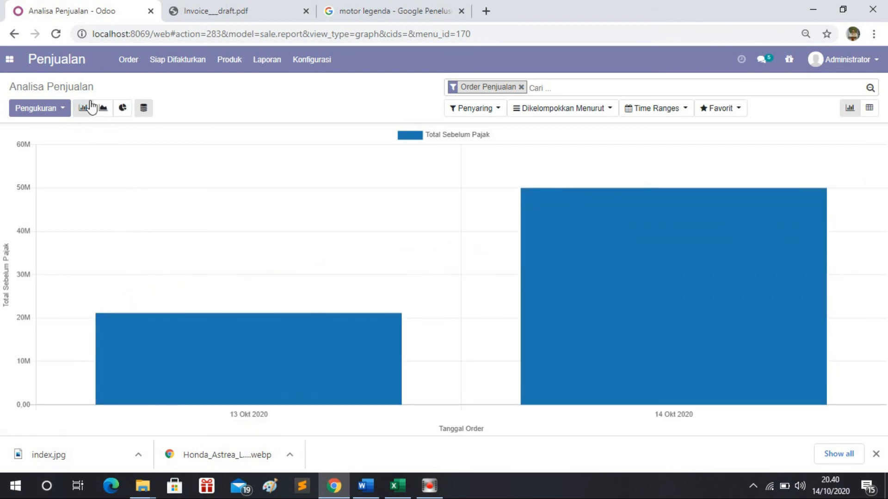
pyautogui.click(103, 108)
pyautogui.click(125, 111)
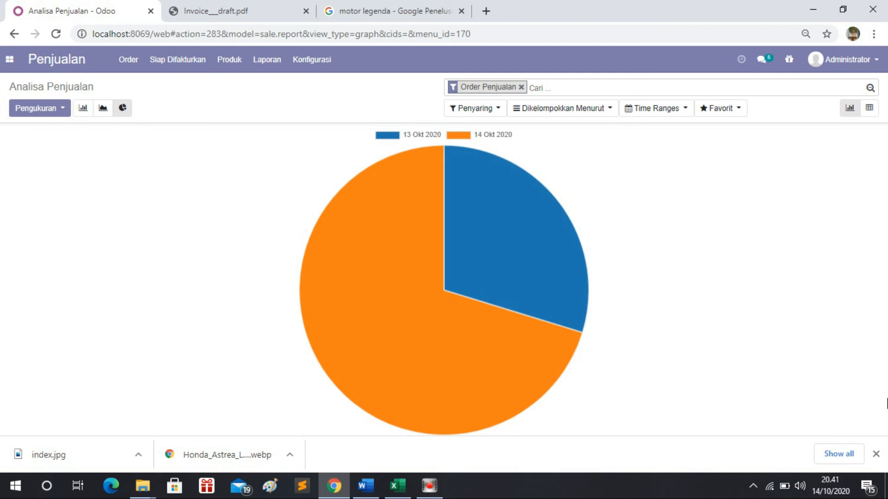
pyautogui.click(876, 453)
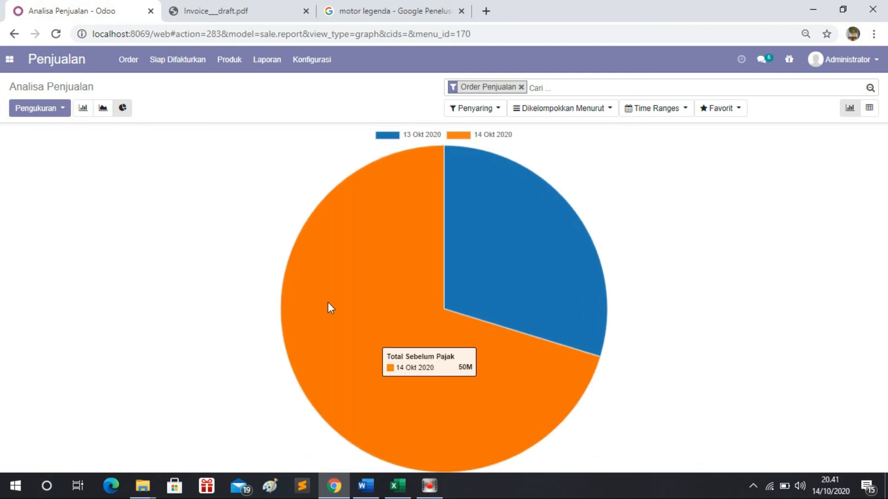